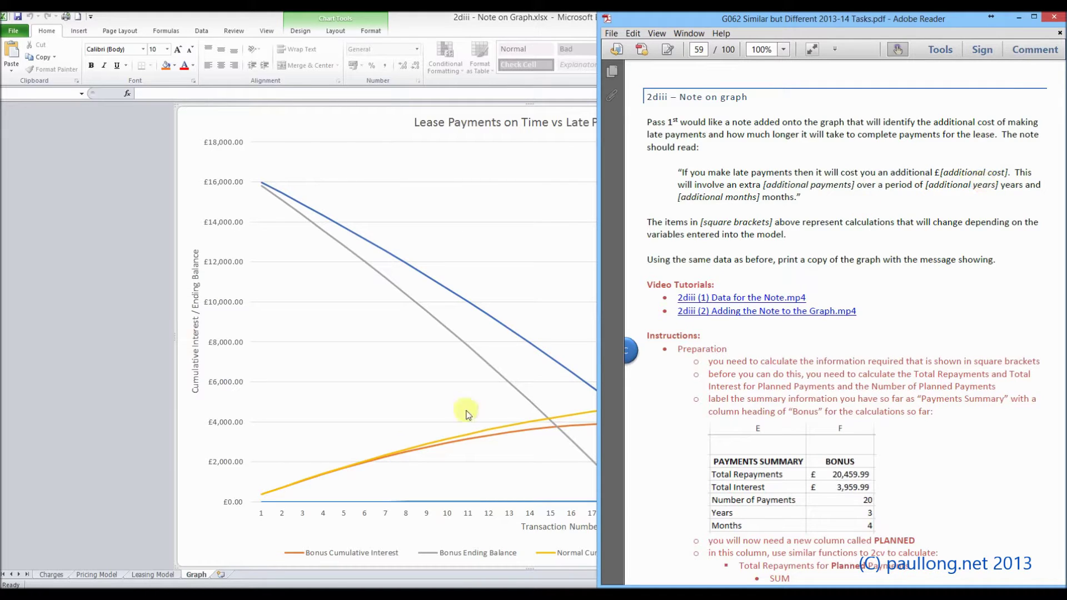
- Review the additional cost, payments, years and months on the Leasing Model sheet alongside the task PDF, and return to the Graph sheet
{"action": "left_click", "coordinate": [160, 576]}
{"action": "left_click", "coordinate": [155, 575]}
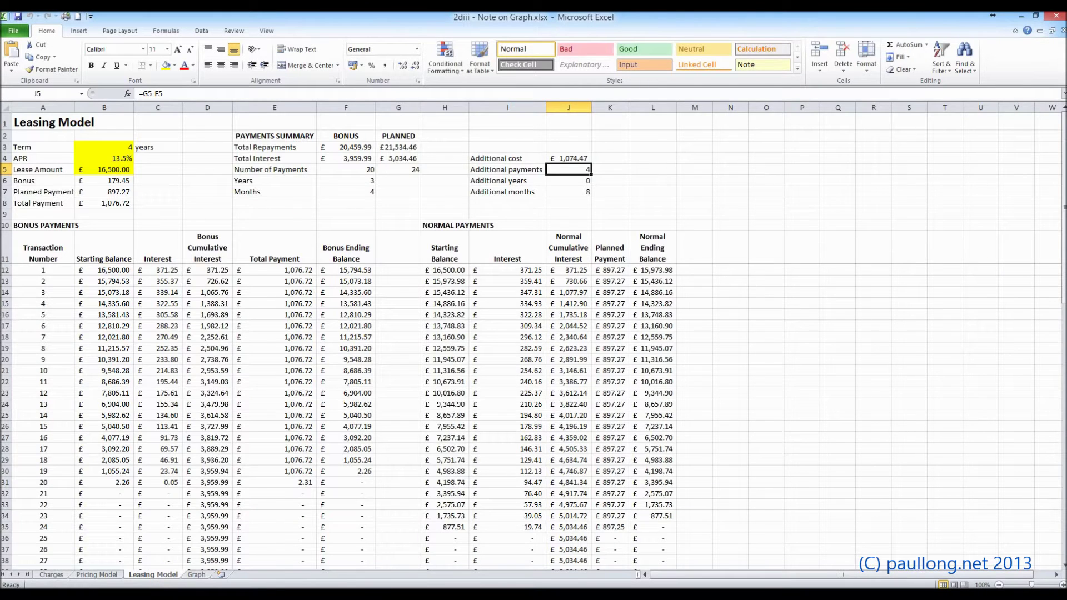
{"action": "key", "text": "alt+Tab"}
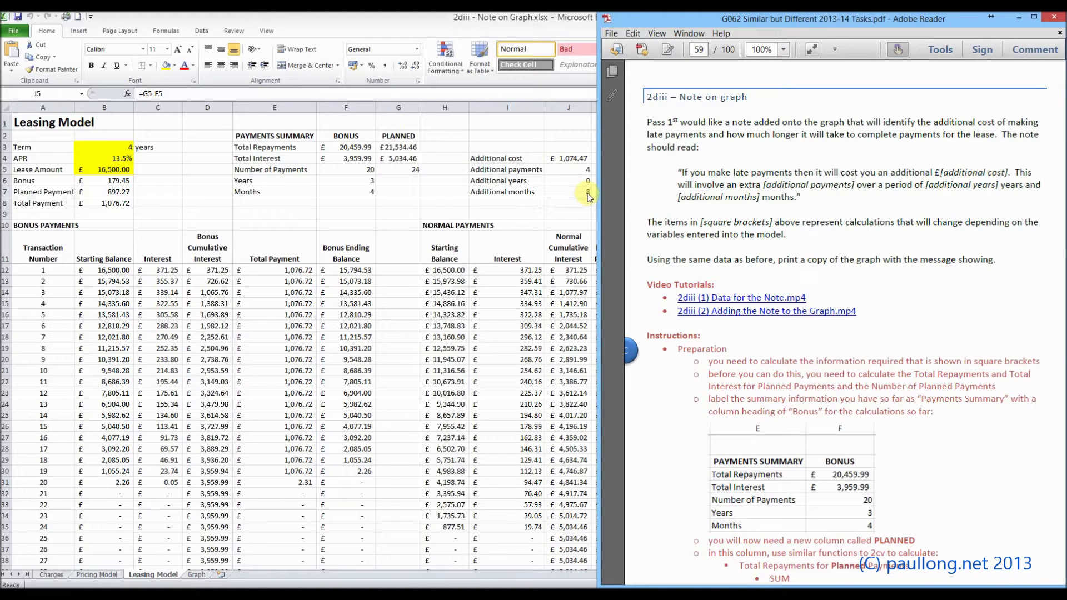
{"action": "left_click", "coordinate": [194, 578]}
{"action": "left_click", "coordinate": [196, 576]}
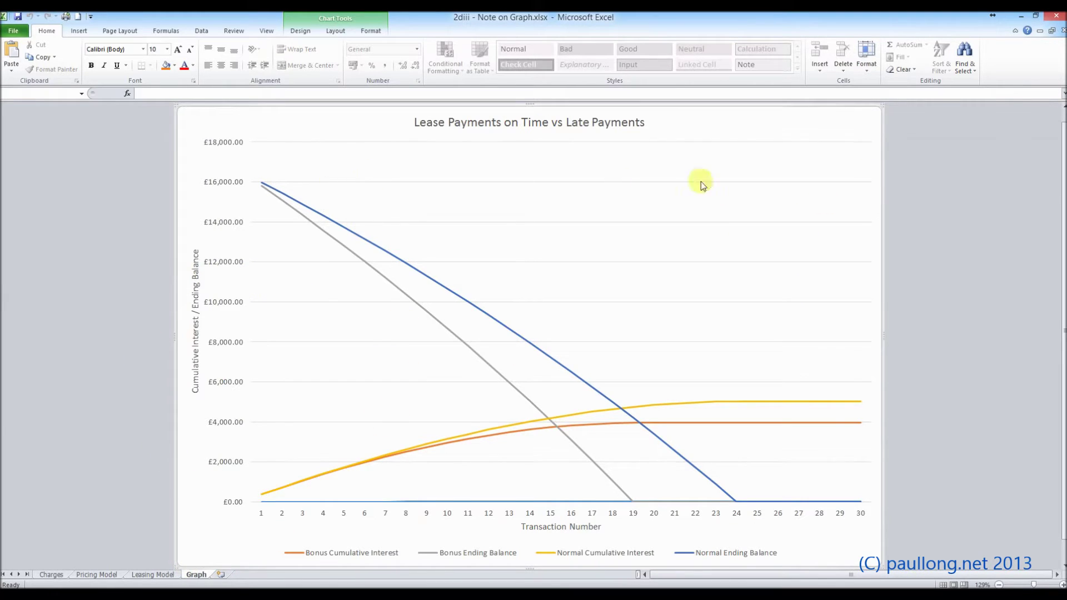
- Copy the whole lease payments chart and delete the Graph chart sheet
{"action": "right_click", "coordinate": [881, 118]}
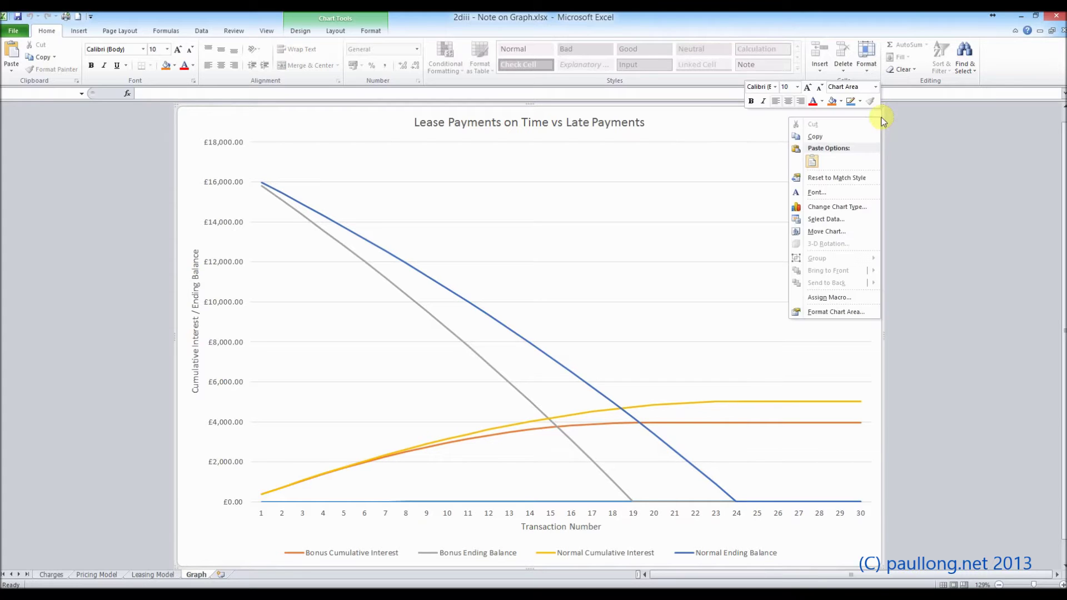
{"action": "left_click", "coordinate": [864, 141]}
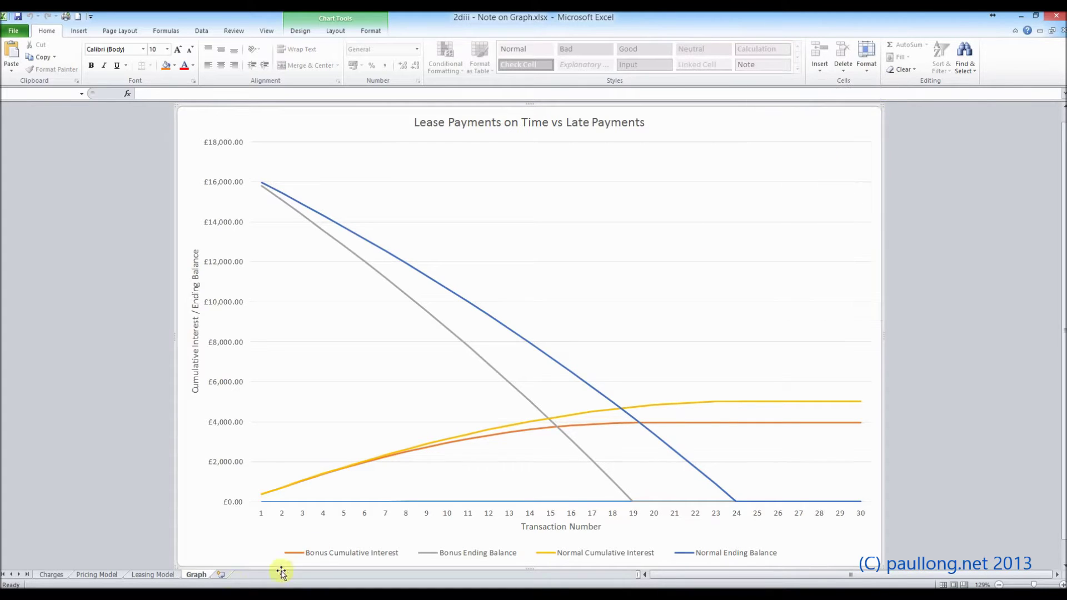
{"action": "right_click", "coordinate": [197, 575]}
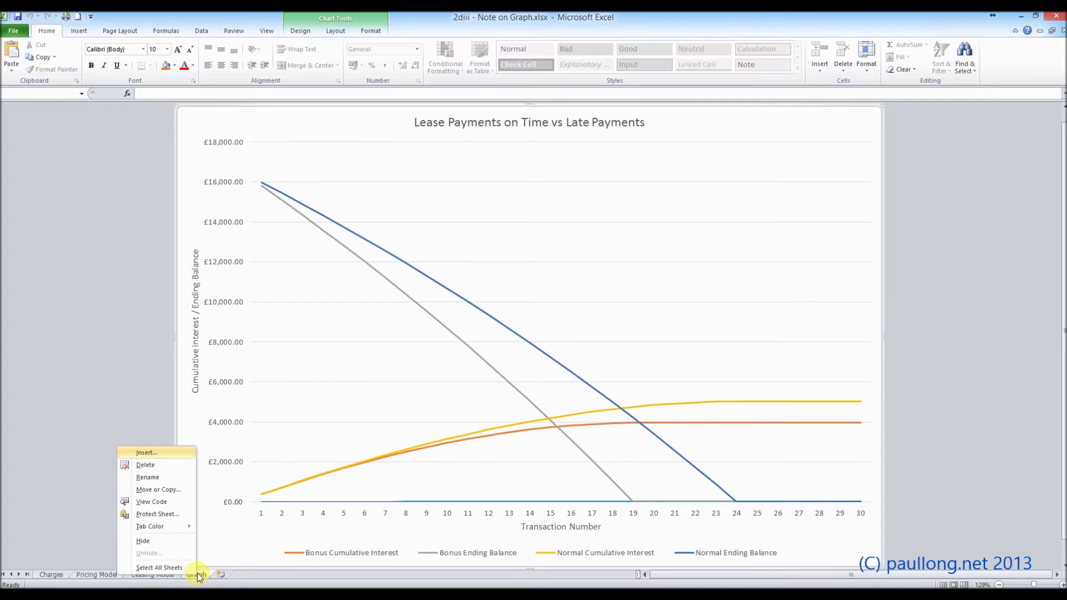
{"action": "left_click", "coordinate": [161, 466]}
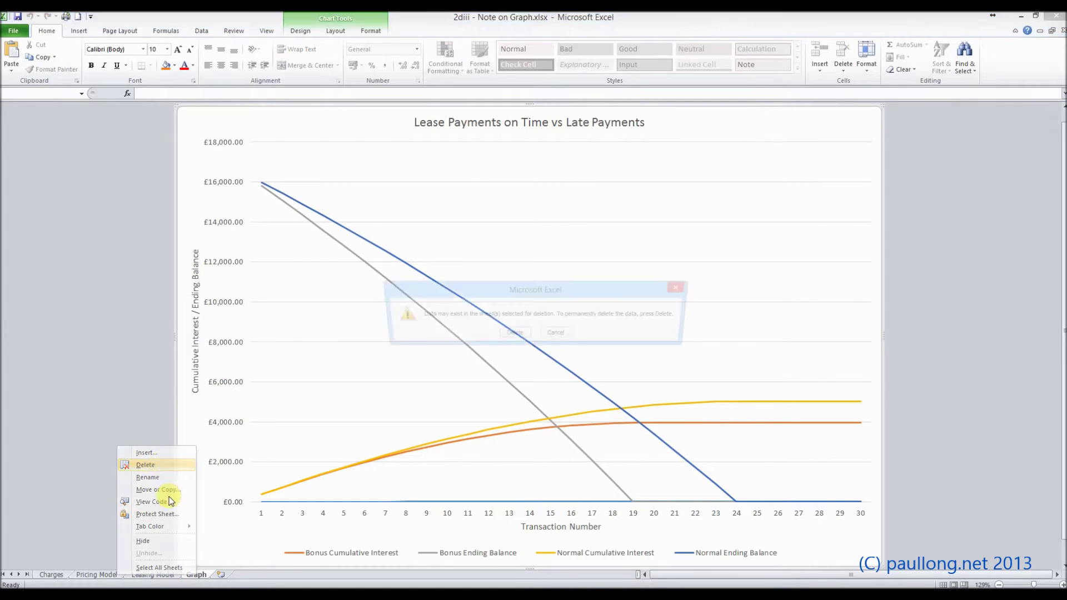
{"action": "left_click", "coordinate": [511, 334]}
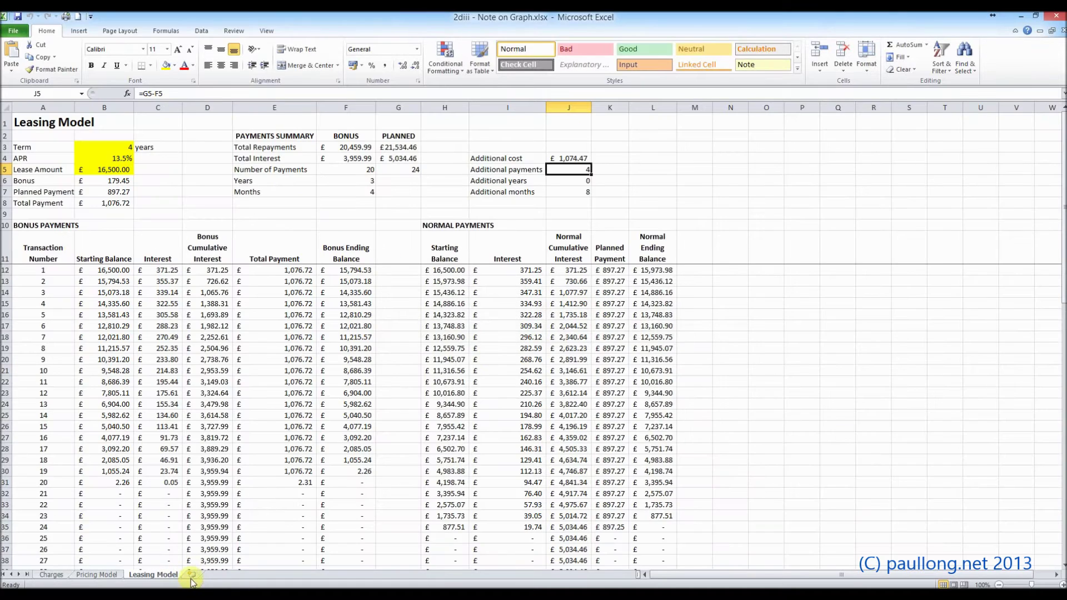
- Add a new worksheet named Graph after the Leasing Model sheet
{"action": "left_click", "coordinate": [192, 574]}
{"action": "type", "text": "Graph"}
{"action": "key", "text": "Return"}
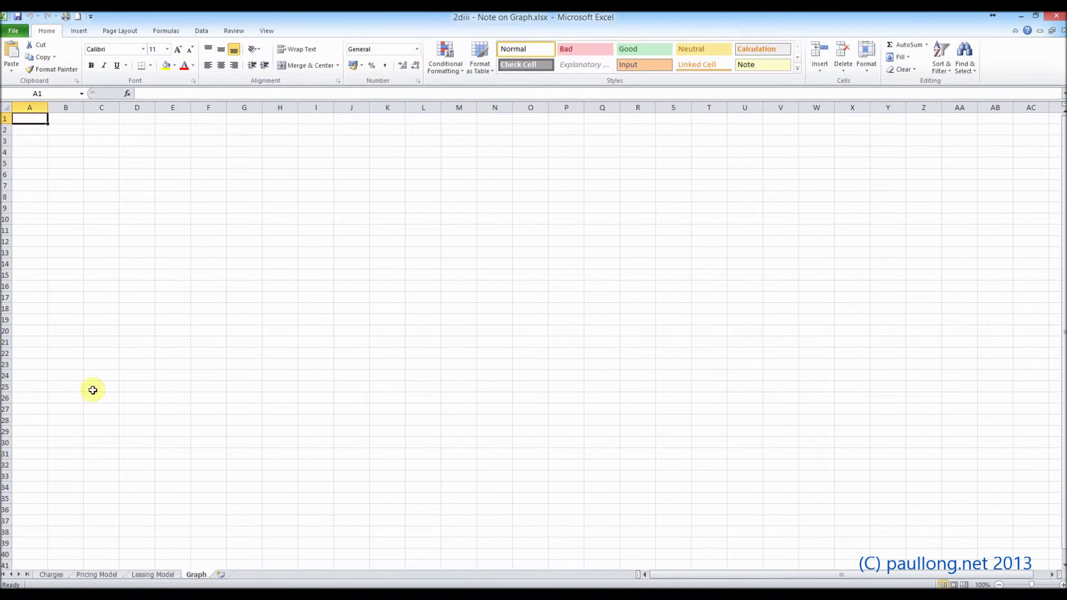
- Paste the copied chart using the destination theme, and position and enlarge it to cover about columns A to V and rows 1 to 40
{"action": "right_click", "coordinate": [62, 131]}
{"action": "left_click", "coordinate": [85, 179]}
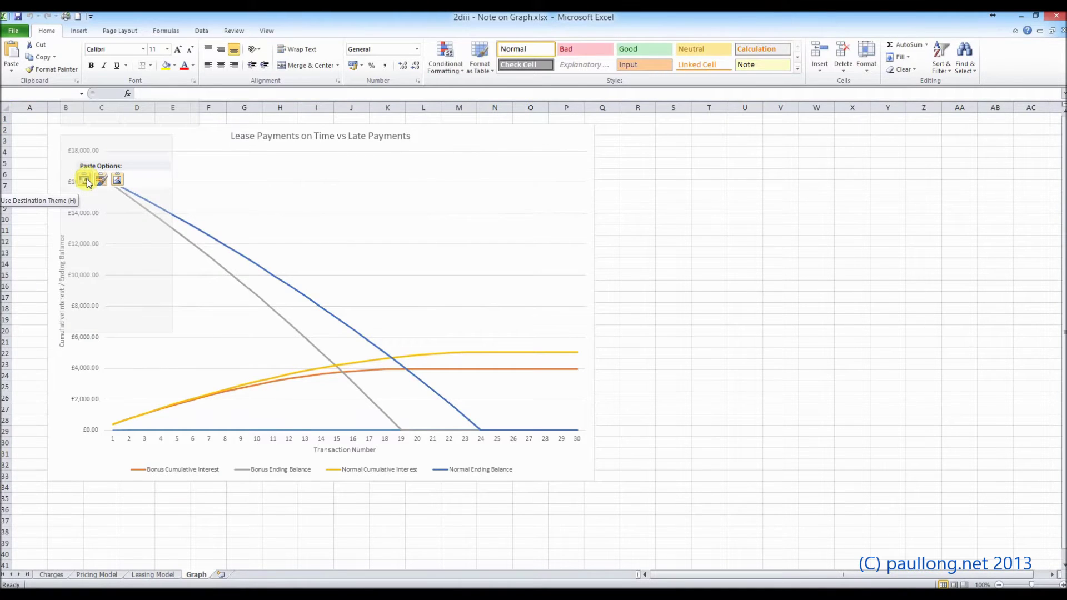
{"action": "left_click", "coordinate": [85, 179]}
{"action": "left_click", "coordinate": [378, 152]}
{"action": "left_click_drag", "start_coordinate": [378, 151], "coordinate": [394, 129]}
{"action": "left_click_drag", "start_coordinate": [564, 473], "coordinate": [785, 557]}
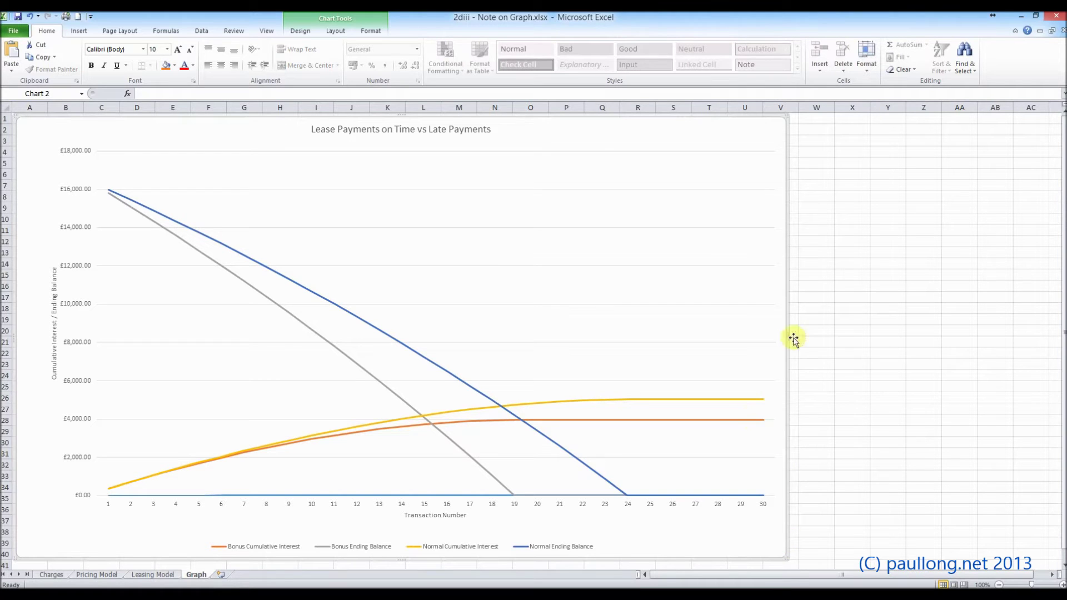
{"action": "left_click", "coordinate": [818, 185]}
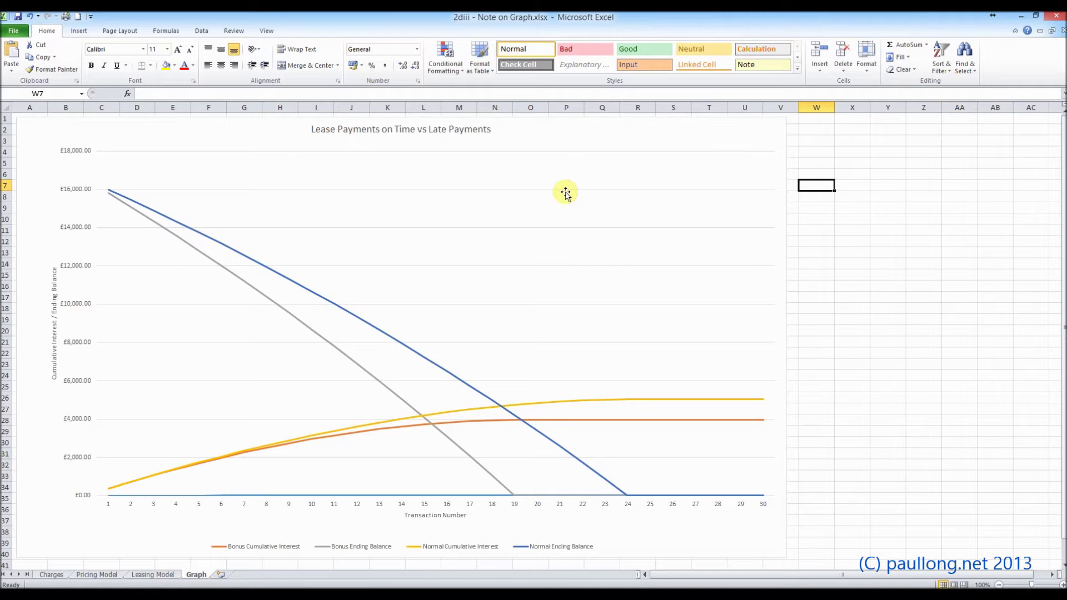
- Move the chart down, enter the test text "Some words" in cell N5, and move the chart back over it
{"action": "left_click_drag", "start_coordinate": [733, 126], "coordinate": [738, 237]}
{"action": "left_click", "coordinate": [506, 164]}
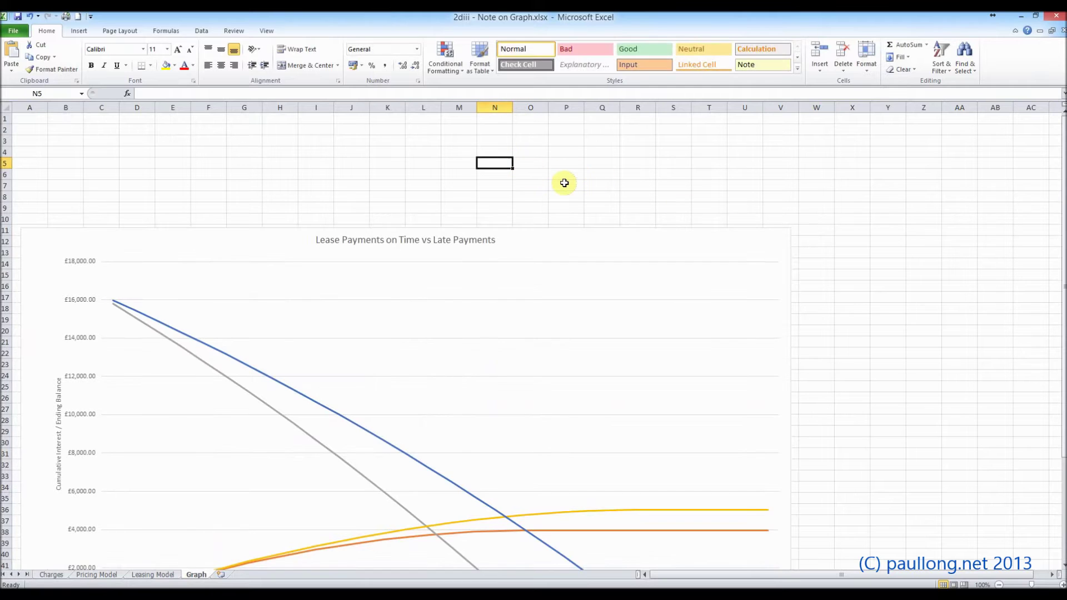
{"action": "type", "text": "Some words"}
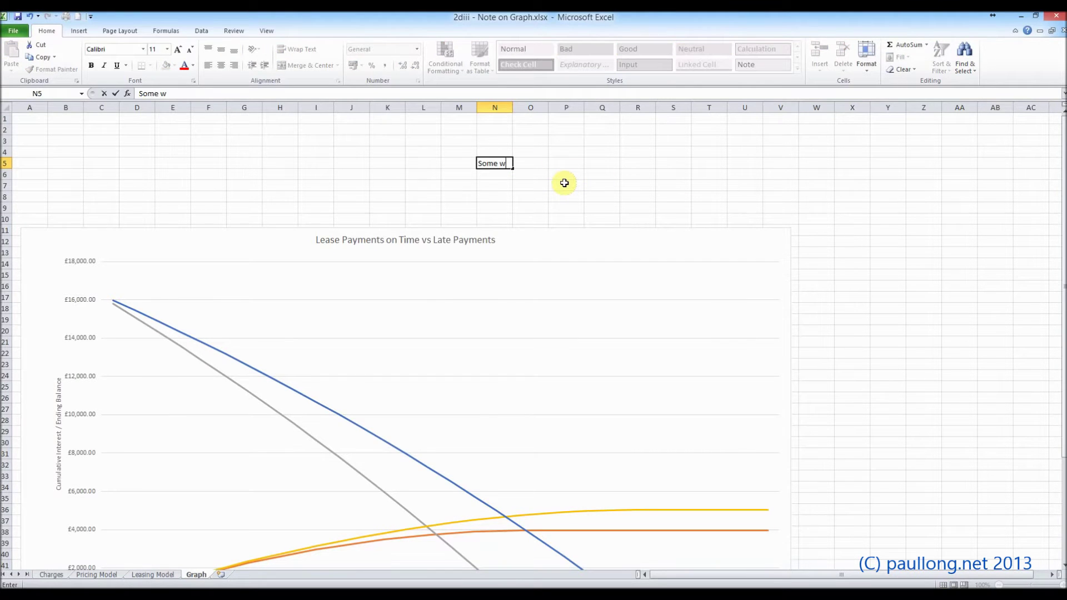
{"action": "key", "text": "Return"}
{"action": "left_click_drag", "start_coordinate": [607, 245], "coordinate": [602, 119]}
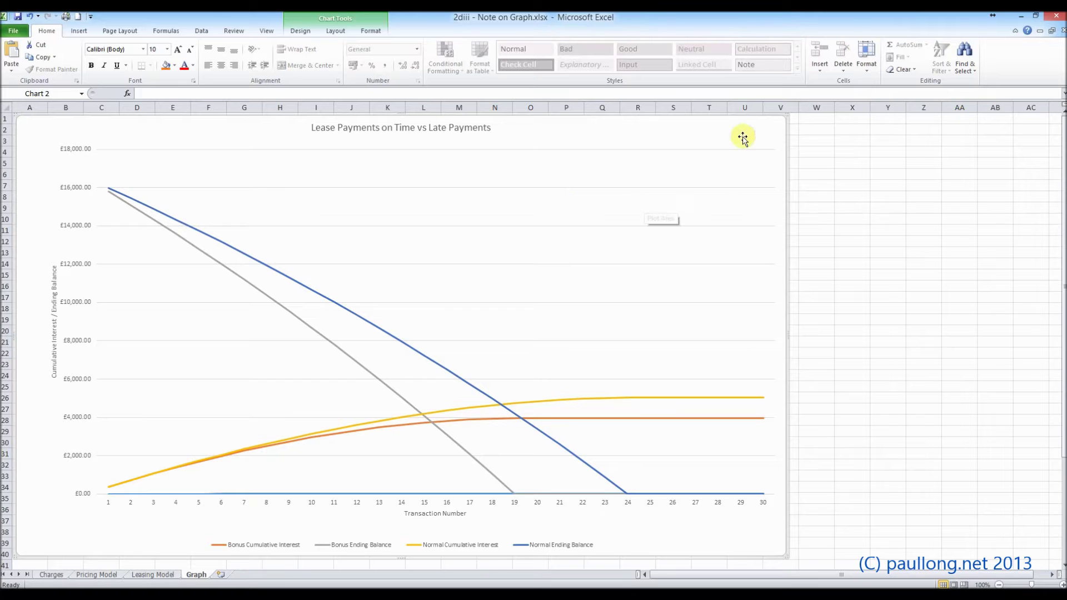
{"action": "right_click", "coordinate": [776, 126]}
{"action": "left_click", "coordinate": [782, 159]}
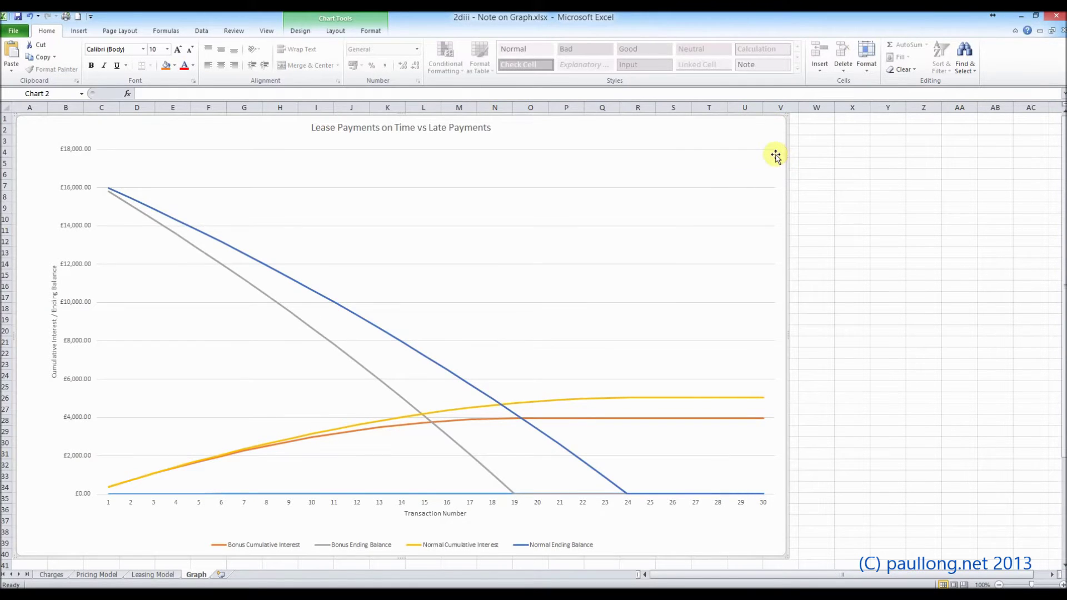
{"action": "right_click", "coordinate": [773, 131]}
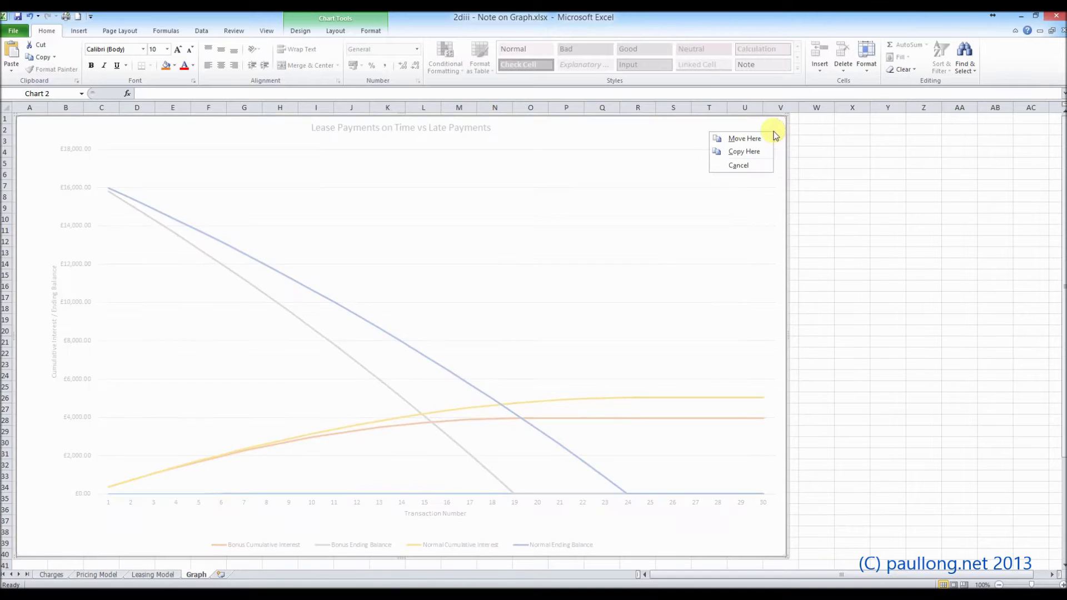
{"action": "left_click", "coordinate": [769, 164]}
{"action": "left_click", "coordinate": [702, 216]}
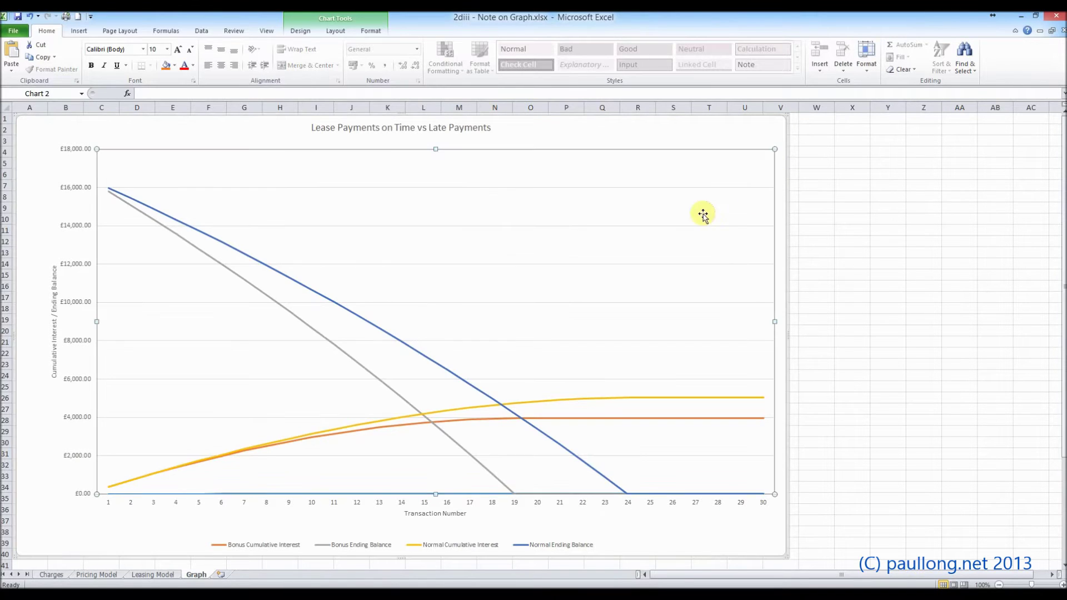
- Format the chart area with no fill so that cell contents show through the chart
{"action": "right_click", "coordinate": [776, 132]}
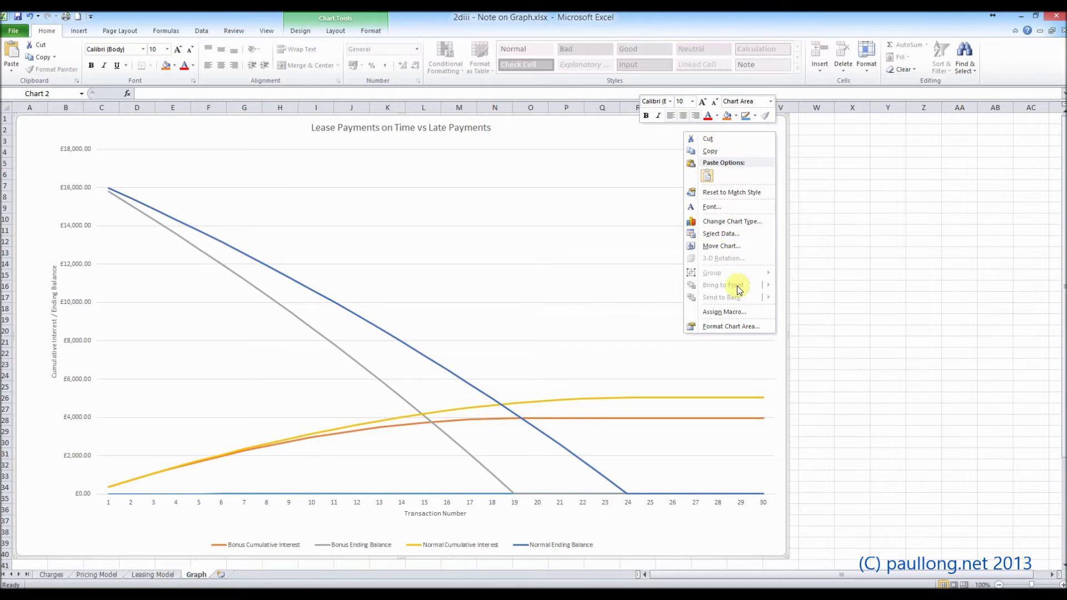
{"action": "left_click", "coordinate": [748, 328]}
{"action": "left_click", "coordinate": [489, 196]}
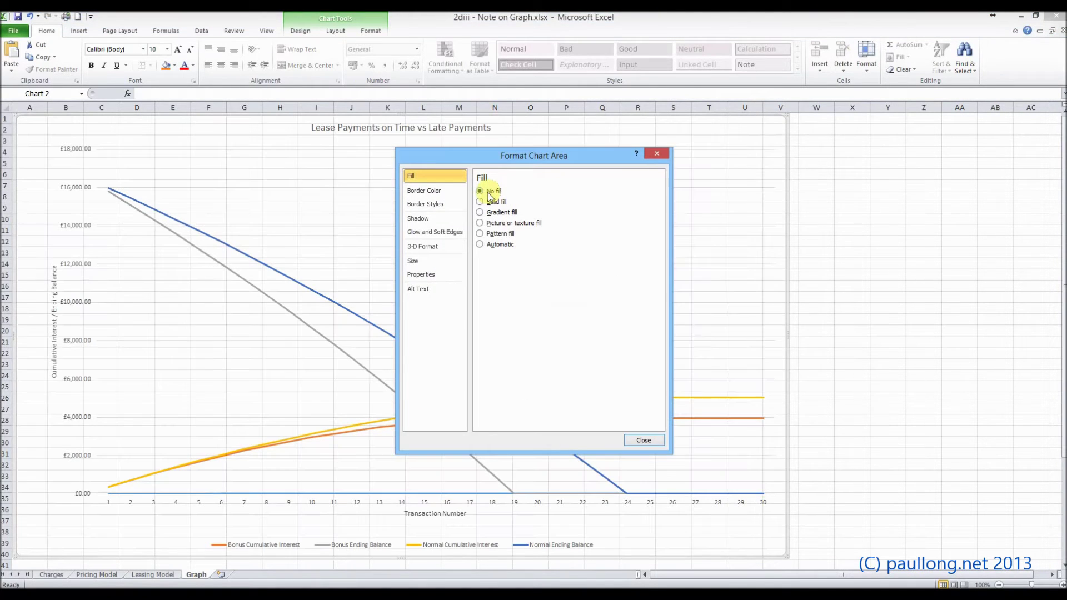
{"action": "left_click", "coordinate": [648, 440]}
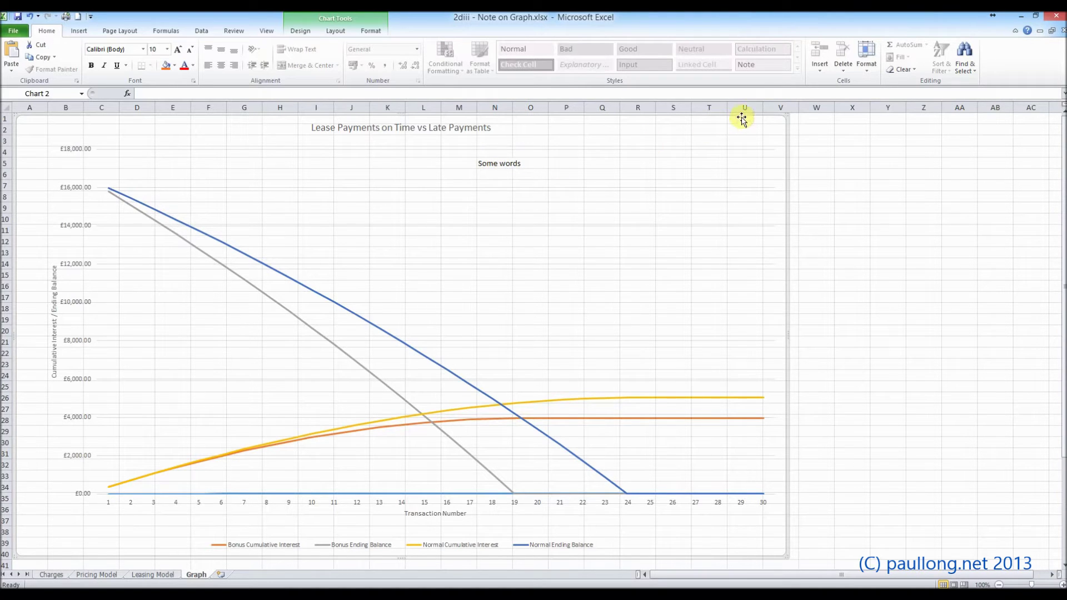
- Move the chart down to about row 10 and delete the test text from cell N5
{"action": "left_click_drag", "start_coordinate": [745, 111], "coordinate": [742, 211]}
{"action": "left_click", "coordinate": [495, 165]}
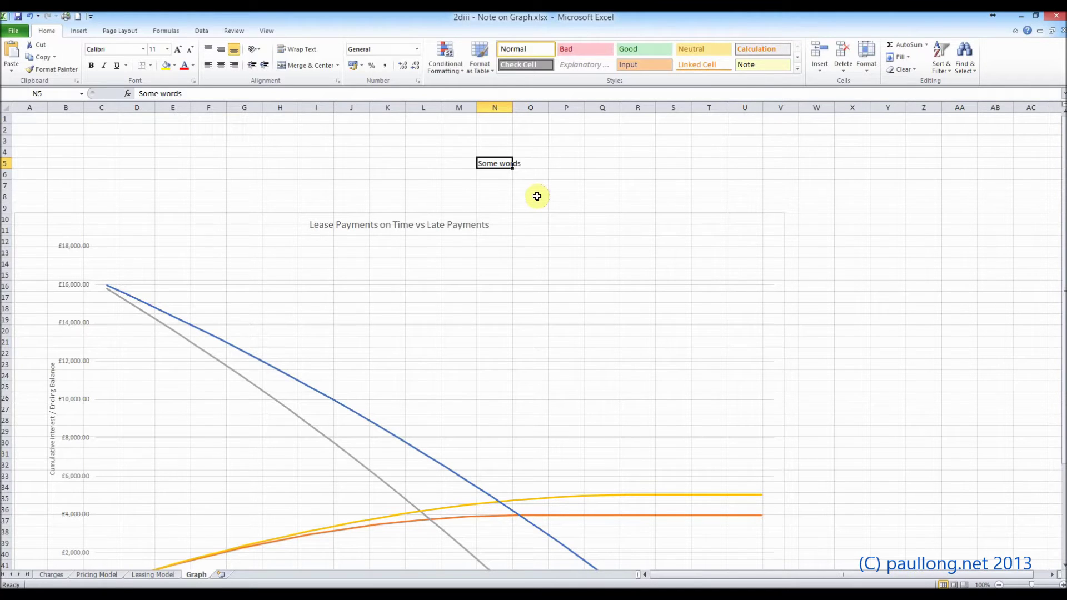
{"action": "key", "text": "Delete"}
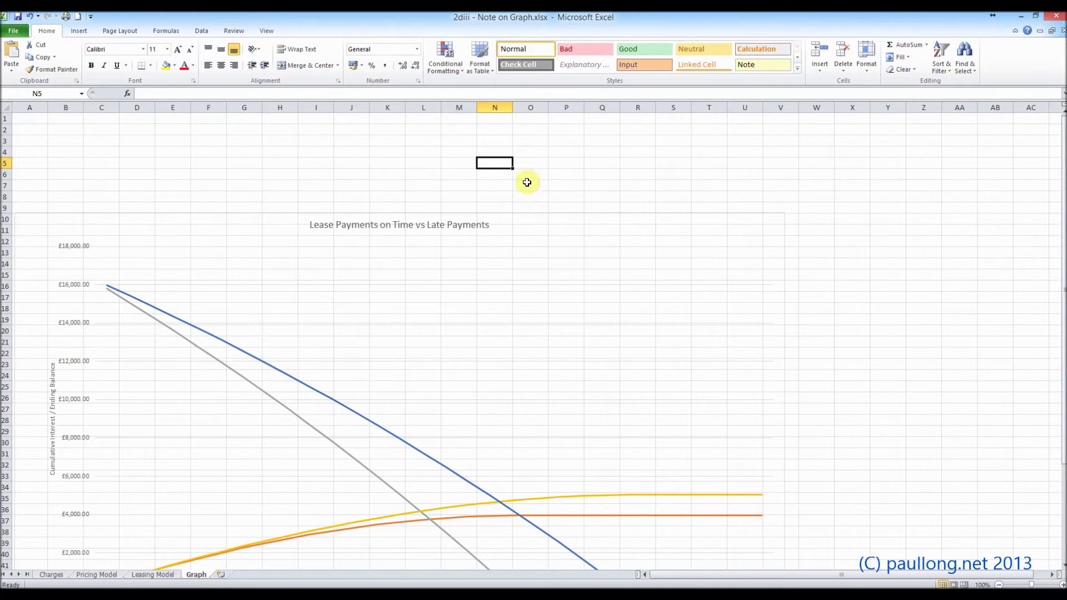
- Merge cells N5:T8 into one cell and turn on text wrapping for it
{"action": "left_click_drag", "start_coordinate": [486, 161], "coordinate": [703, 200]}
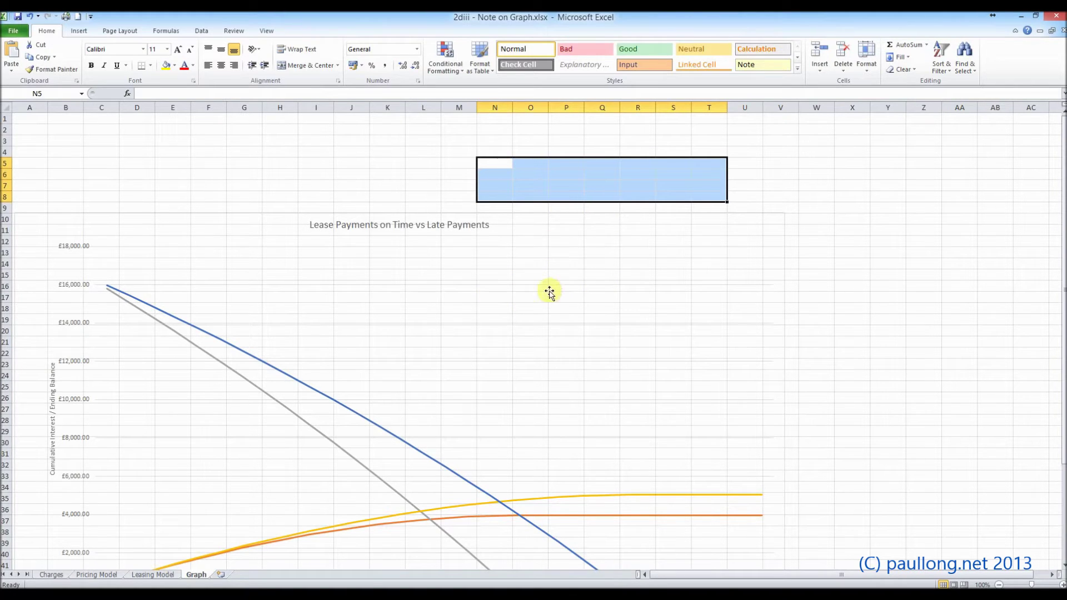
{"action": "right_click", "coordinate": [512, 164]}
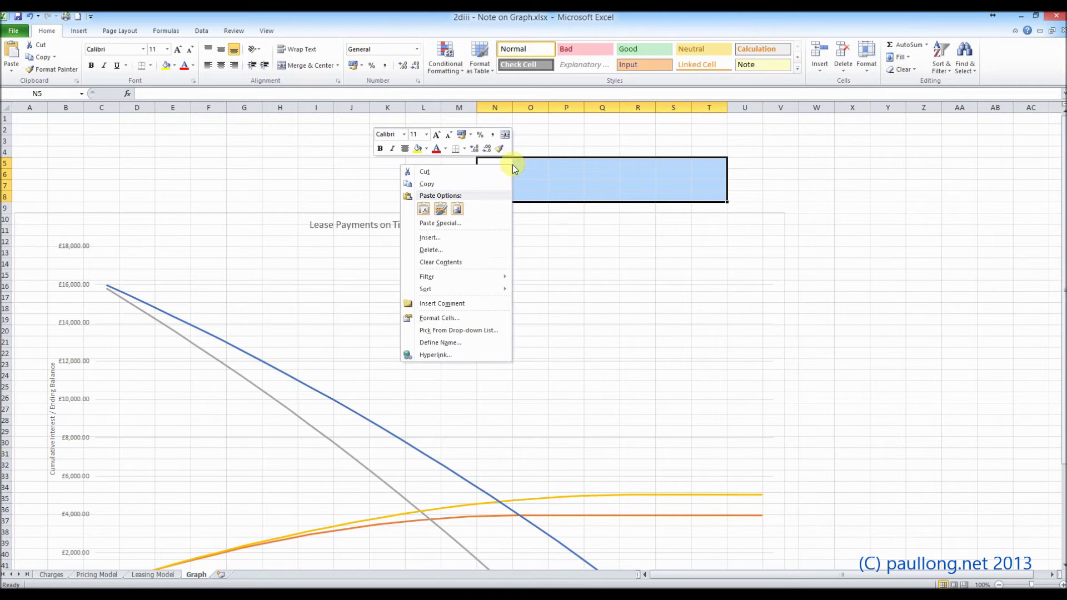
{"action": "left_click", "coordinate": [465, 320]}
{"action": "left_click_drag", "start_coordinate": [485, 189], "coordinate": [589, 221]}
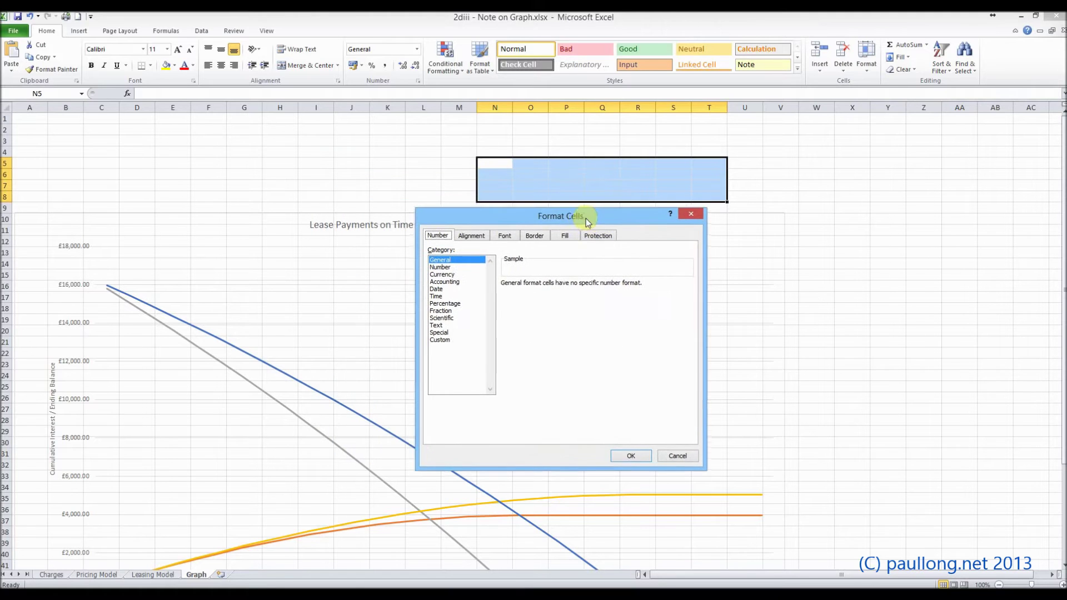
{"action": "left_click", "coordinate": [480, 238]}
{"action": "left_click", "coordinate": [443, 354]}
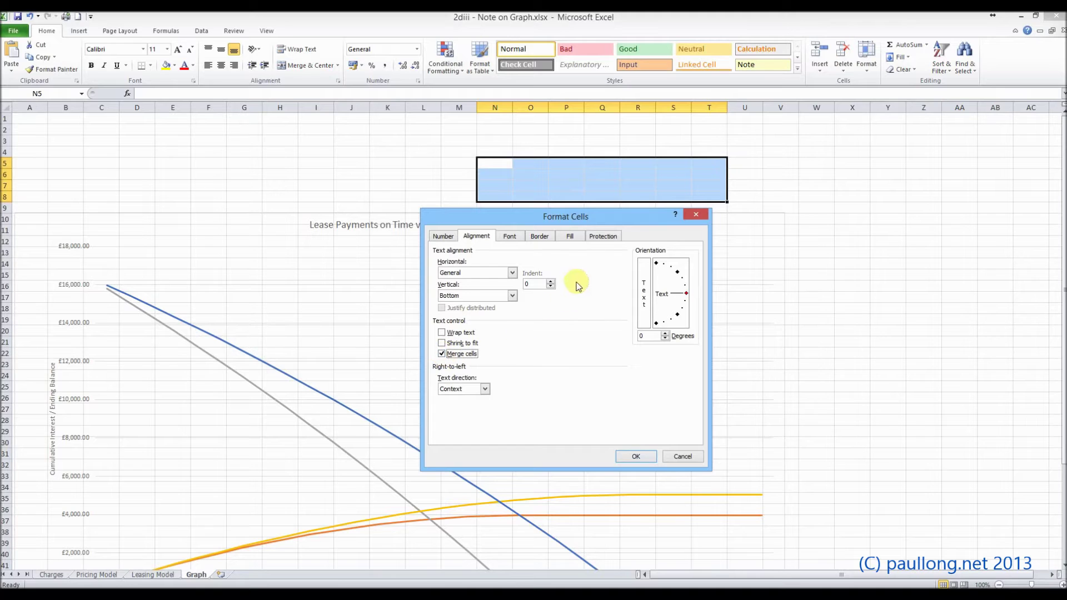
{"action": "left_click", "coordinate": [442, 332]}
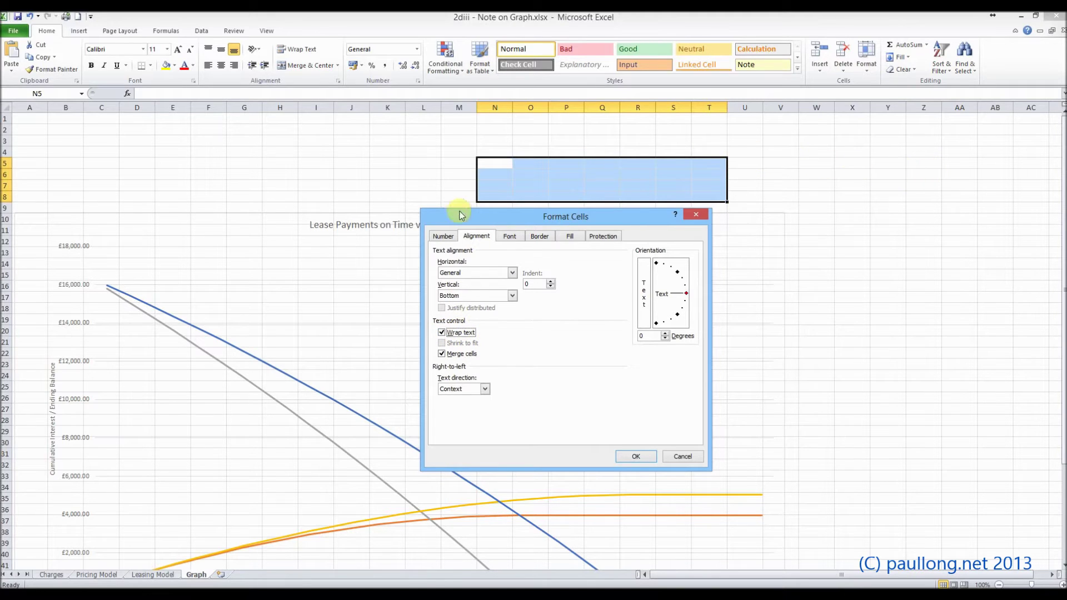
{"action": "left_click", "coordinate": [640, 458]}
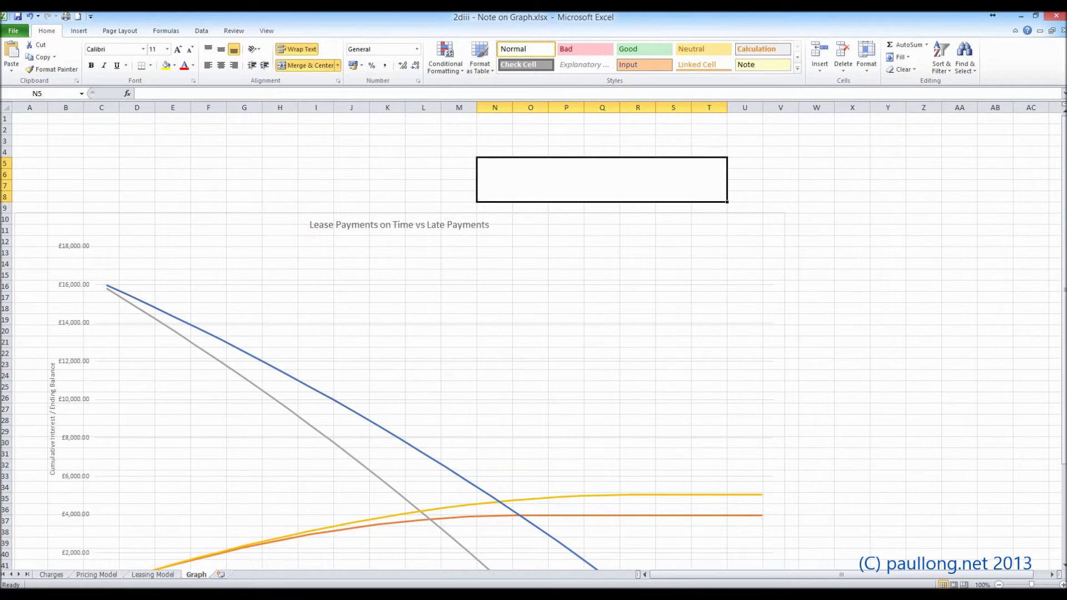
- Switch to Adobe Reader, copy the note wording from "If you make late payments" to "months.", and return to Excel's merged cell at N5
{"action": "mouse_move", "coordinate": [254, 596]}
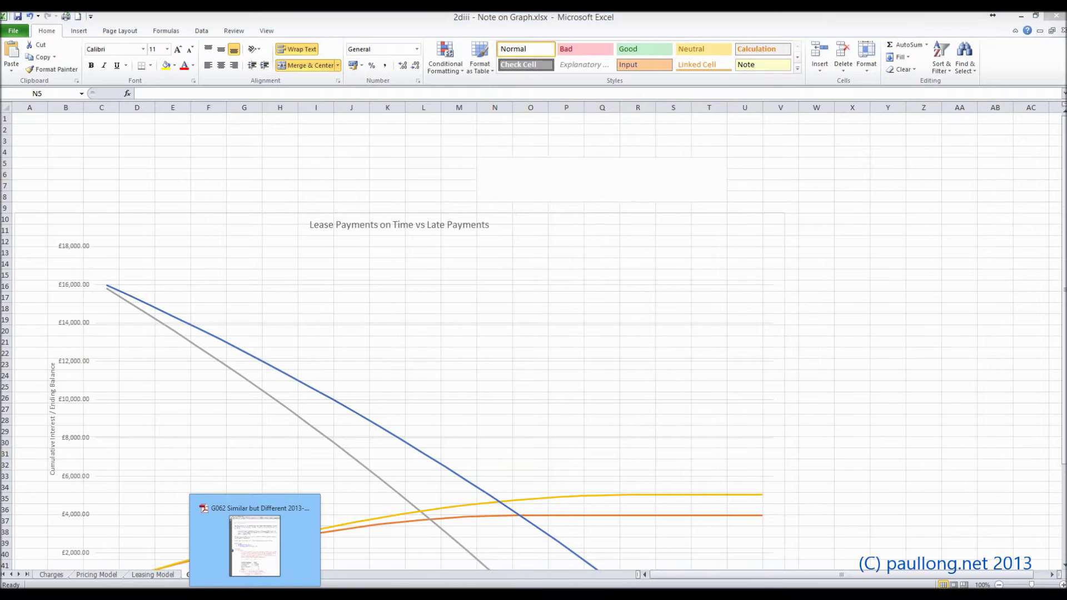
{"action": "left_click", "coordinate": [255, 544]}
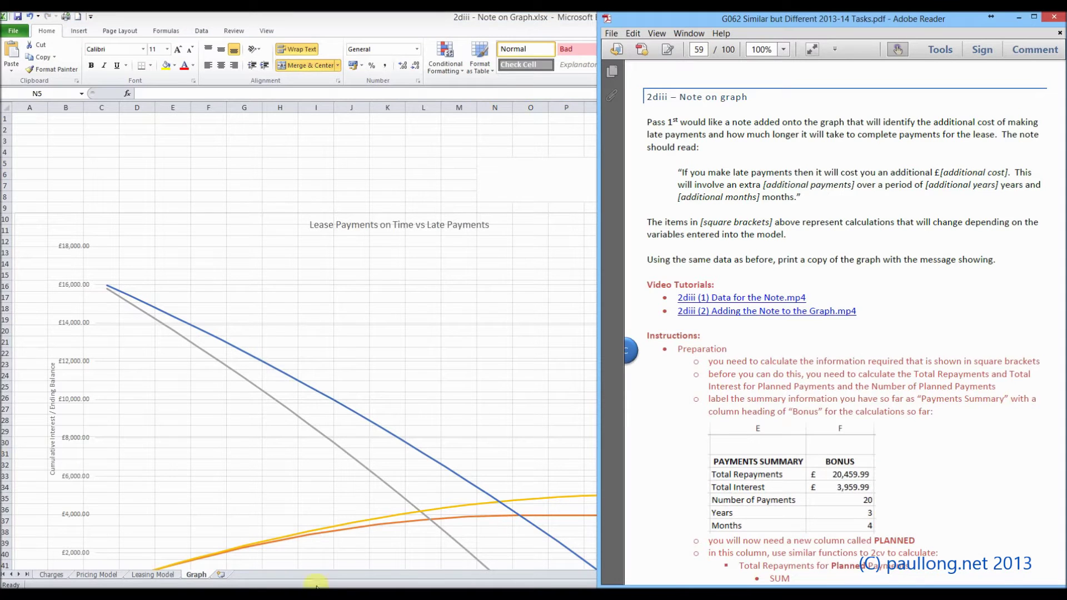
{"action": "right_click", "coordinate": [783, 178]}
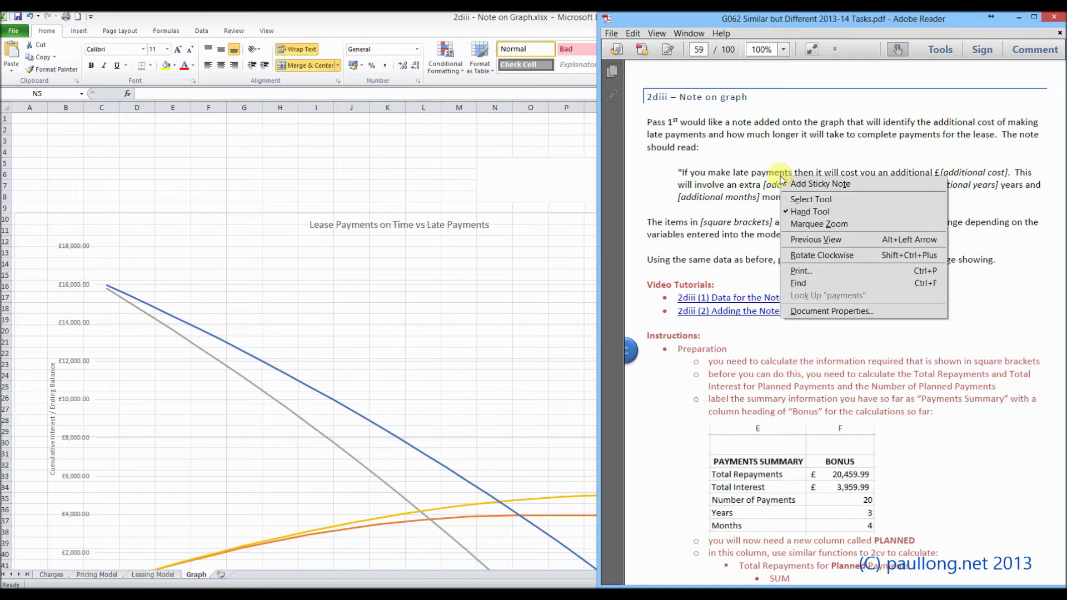
{"action": "left_click", "coordinate": [808, 199]}
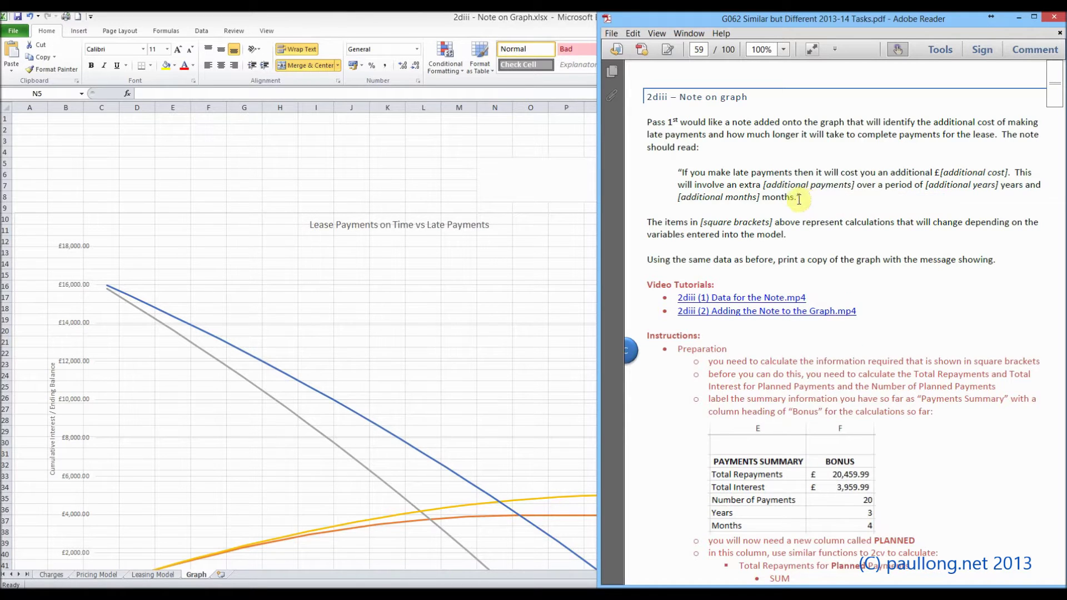
{"action": "left_click_drag", "start_coordinate": [797, 199], "coordinate": [687, 177]}
{"action": "key", "text": "ctrl+c"}
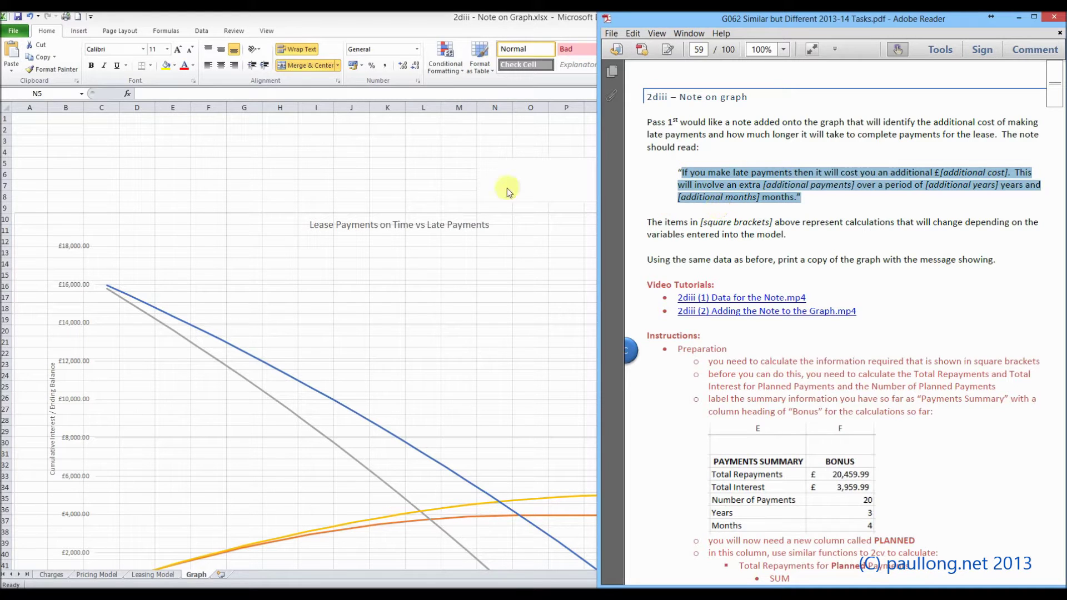
{"action": "left_click", "coordinate": [525, 172]}
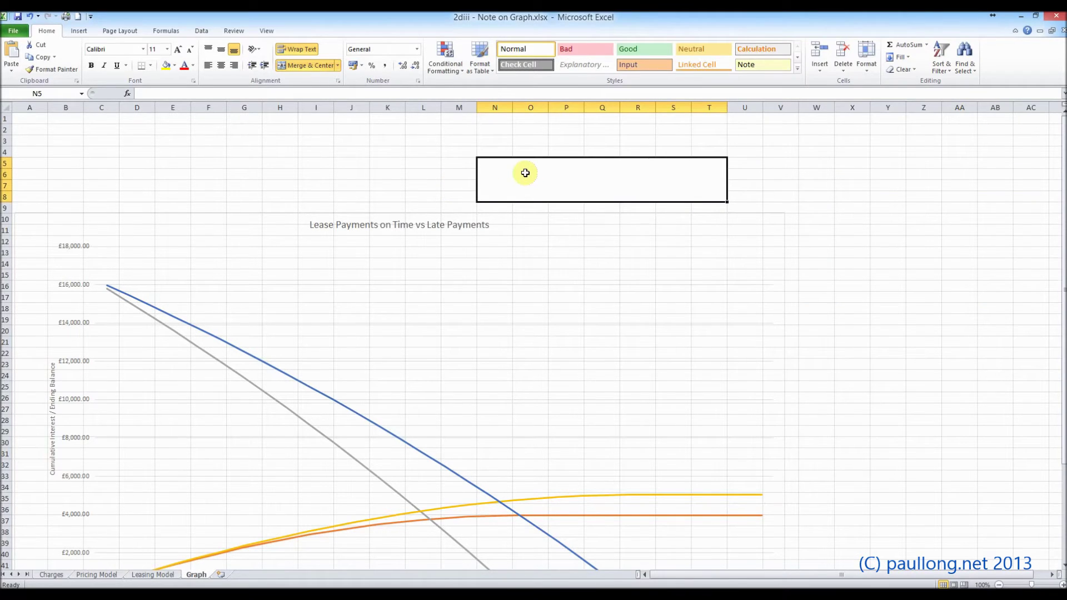
- Try to paste the copied note wording directly onto the merged cell N5:T8
{"action": "right_click", "coordinate": [525, 173]}
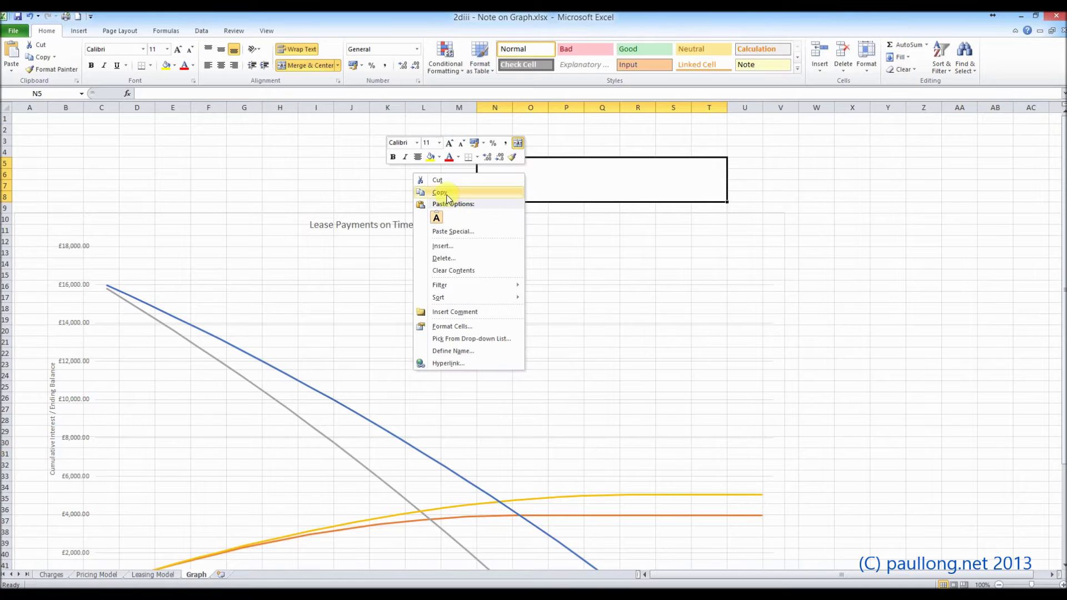
{"action": "left_click", "coordinate": [446, 219]}
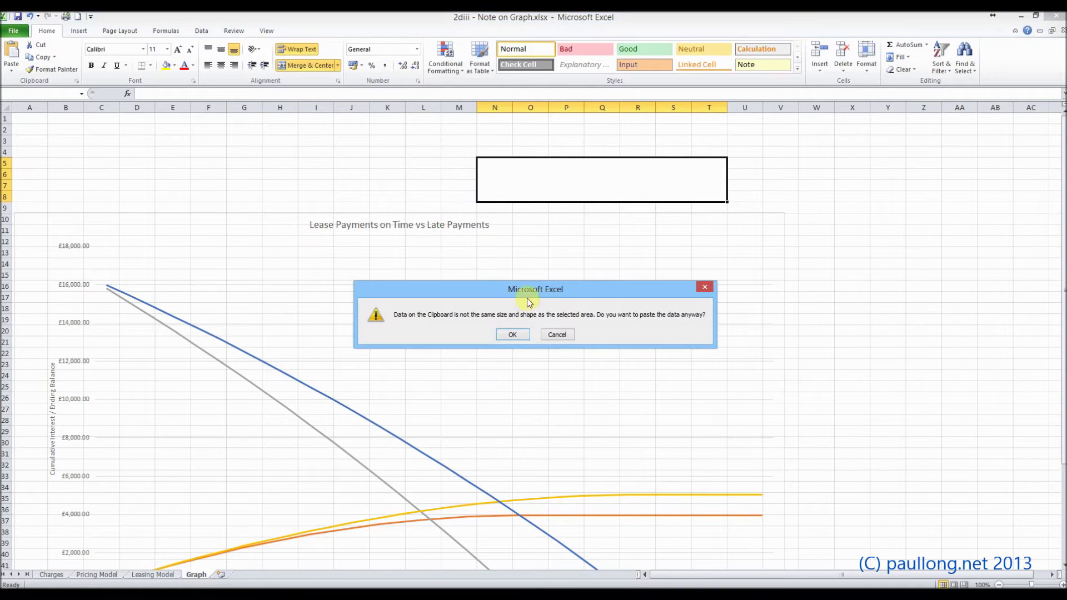
{"action": "left_click", "coordinate": [527, 334]}
{"action": "left_click", "coordinate": [538, 348]}
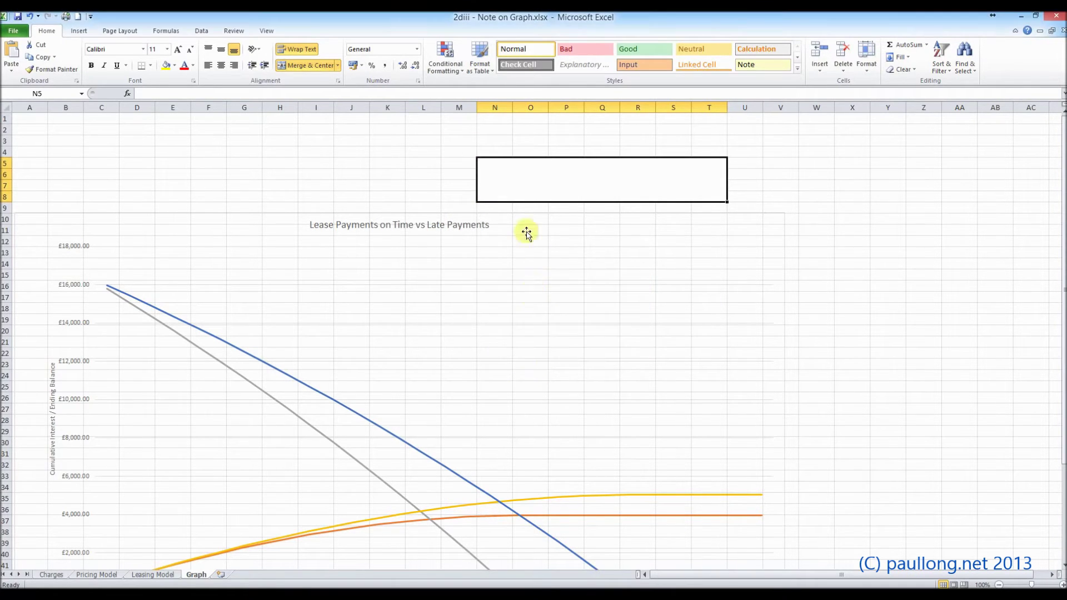
- Paste the note wording as the contents of merged cell N5 and remove the stray quotation mark at its end
{"action": "left_click", "coordinate": [233, 93]}
{"action": "key", "text": "ctrl+v"}
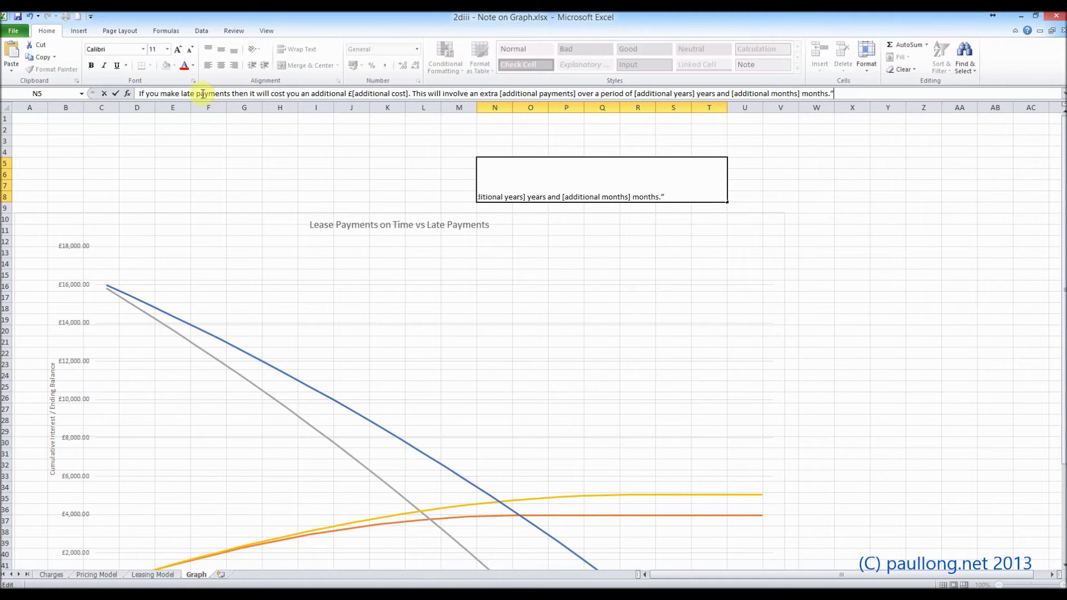
{"action": "left_click", "coordinate": [138, 93]}
{"action": "key", "text": "End"}
{"action": "key", "text": "BackSpace"}
{"action": "key", "text": "Return"}
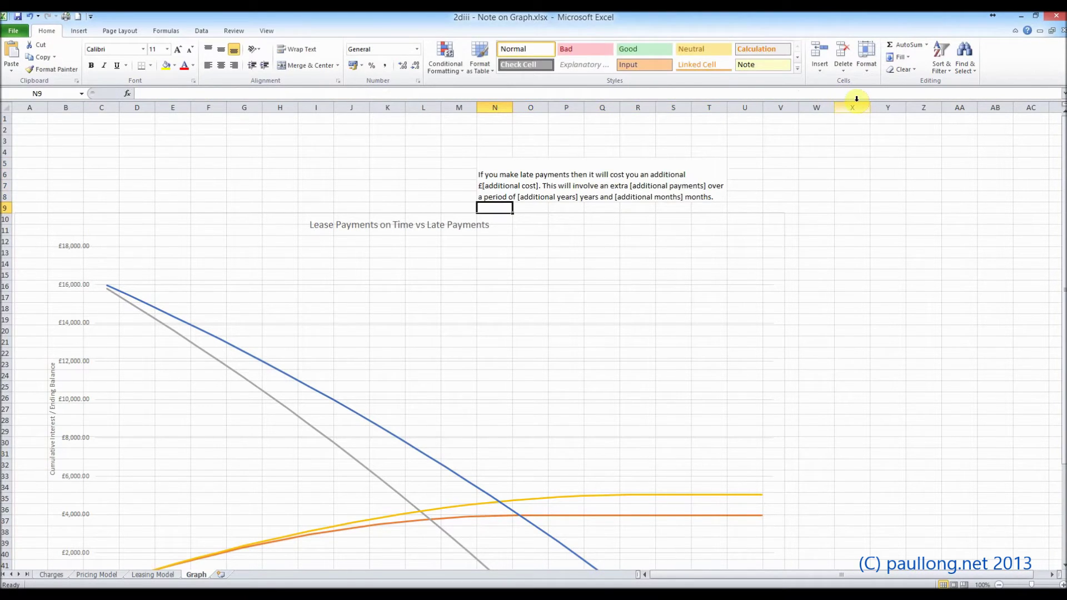
{"action": "left_click", "coordinate": [504, 185]}
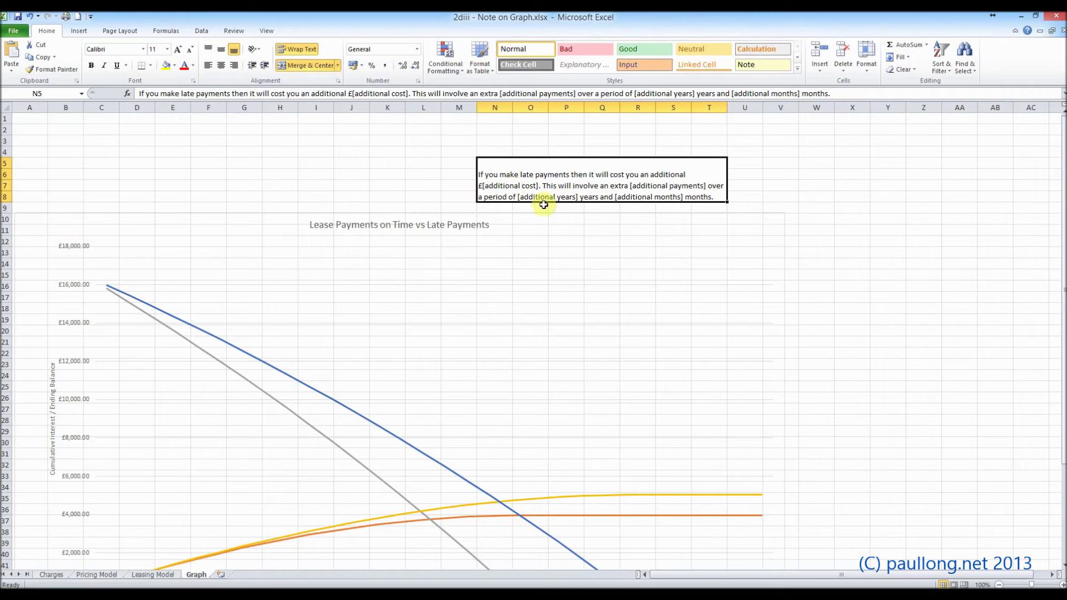
- Move the chart up over the note to preview them together, and move it back down to about row 10
{"action": "left_click", "coordinate": [691, 228]}
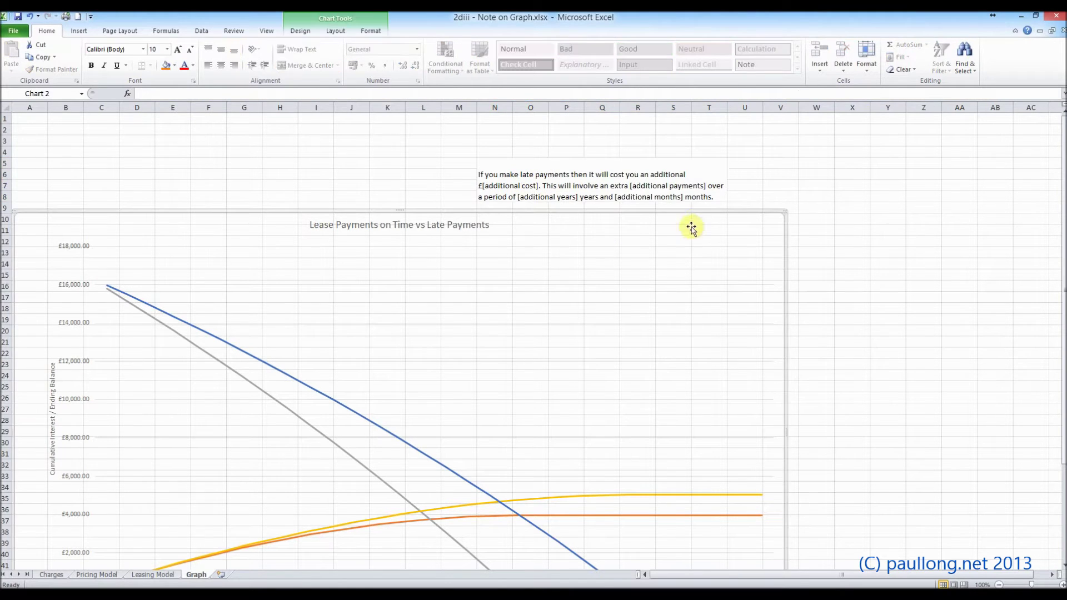
{"action": "mouse_move", "coordinate": [694, 210]}
{"action": "left_mouse_down"}
{"action": "mouse_move", "coordinate": [691, 110]}
{"action": "mouse_move", "coordinate": [716, 115]}
{"action": "mouse_move", "coordinate": [677, 118]}
{"action": "left_mouse_up"}
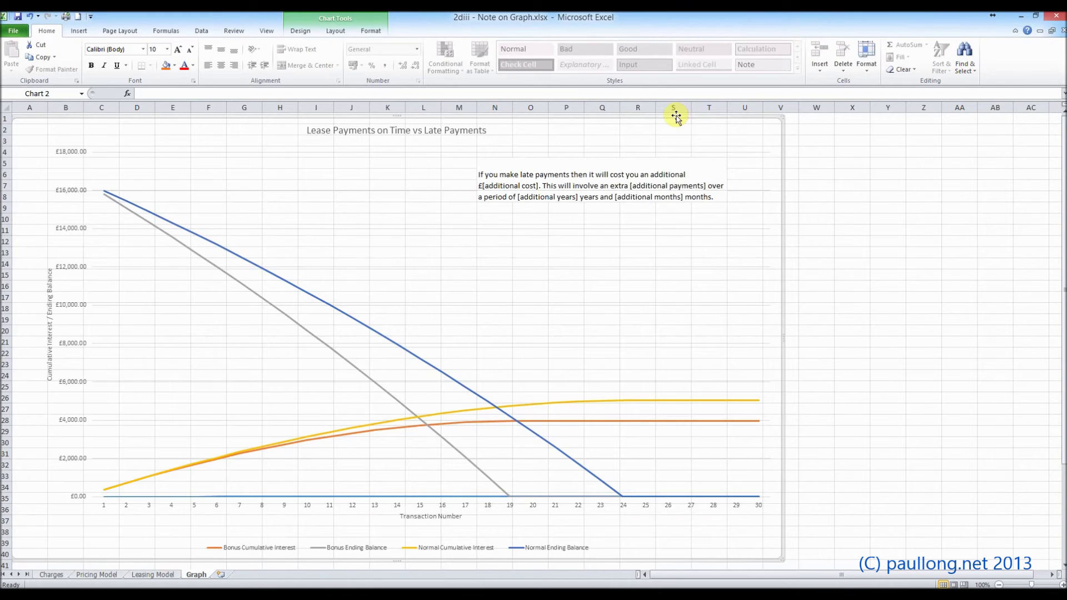
{"action": "left_click_drag", "start_coordinate": [678, 118], "coordinate": [681, 218]}
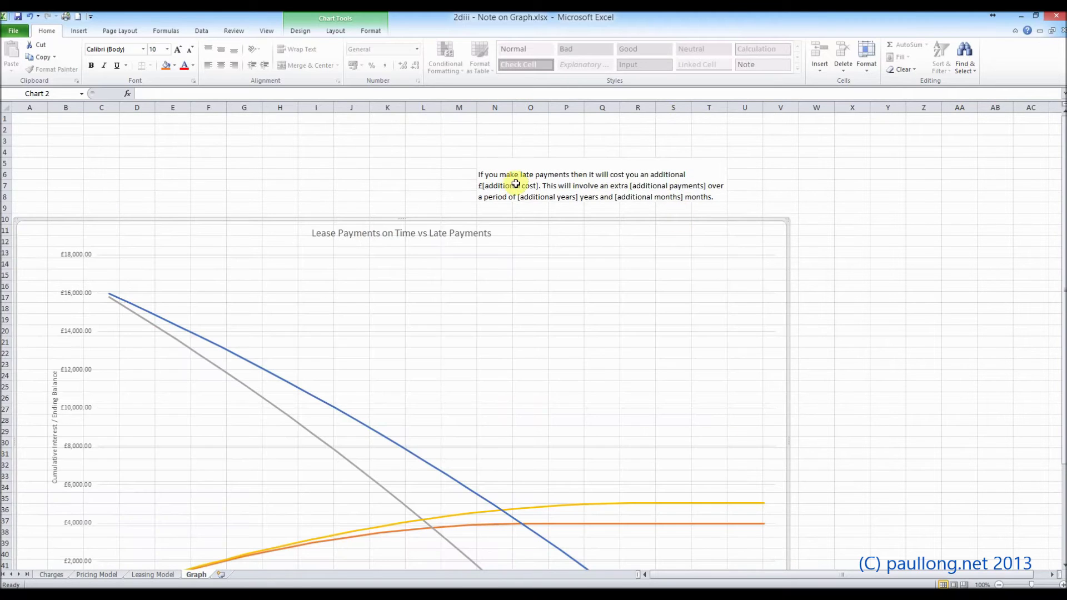
- Turn the note in N5 into a text formula by adding =" before the wording and a closing quotation mark after it
{"action": "left_click", "coordinate": [501, 185]}
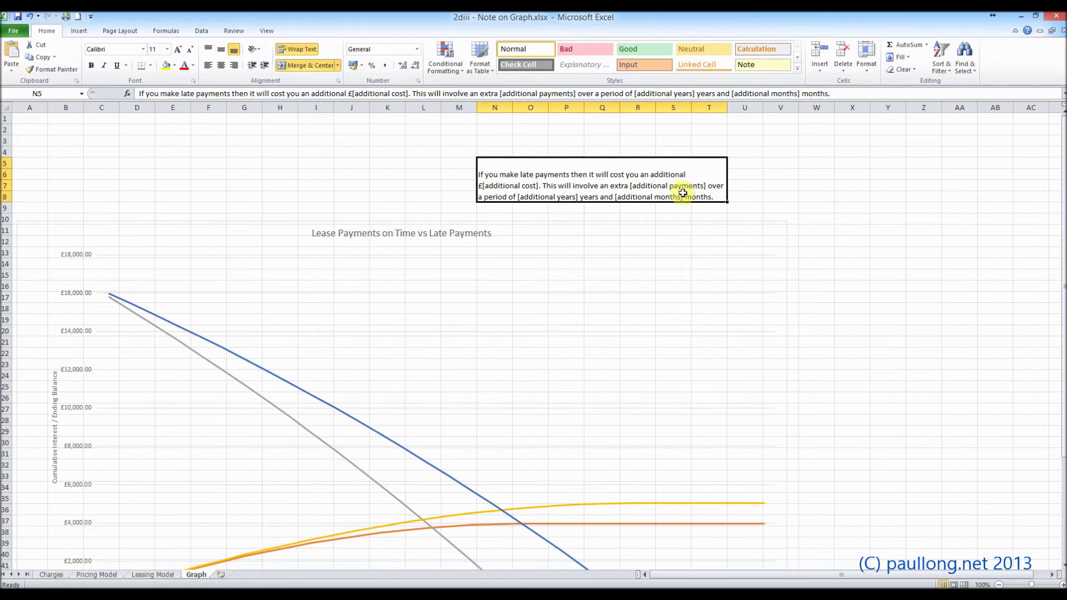
{"action": "double_click", "coordinate": [561, 179]}
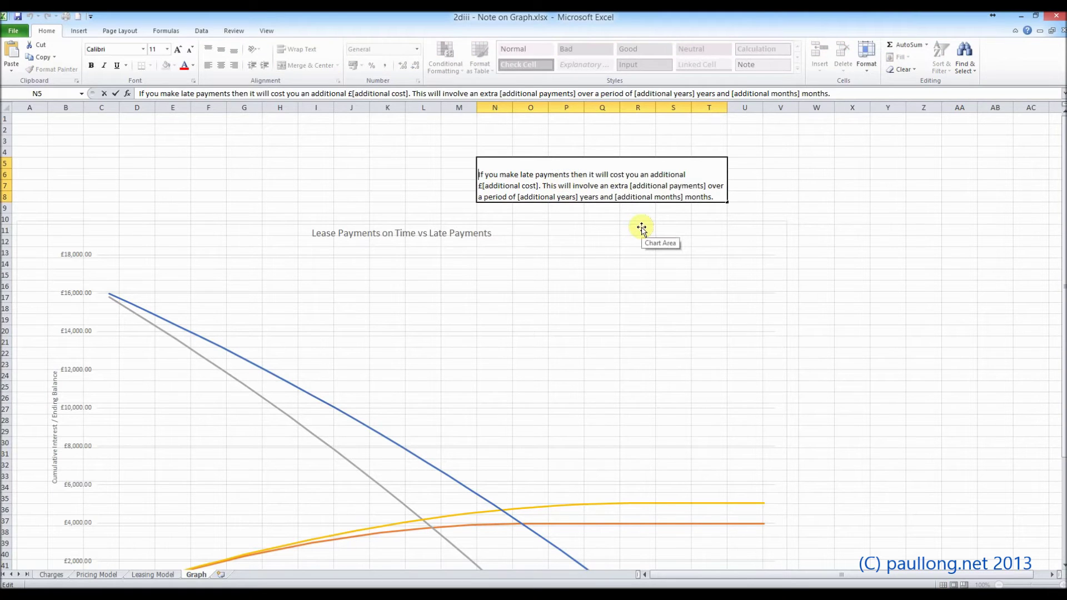
{"action": "type", "text": "="}
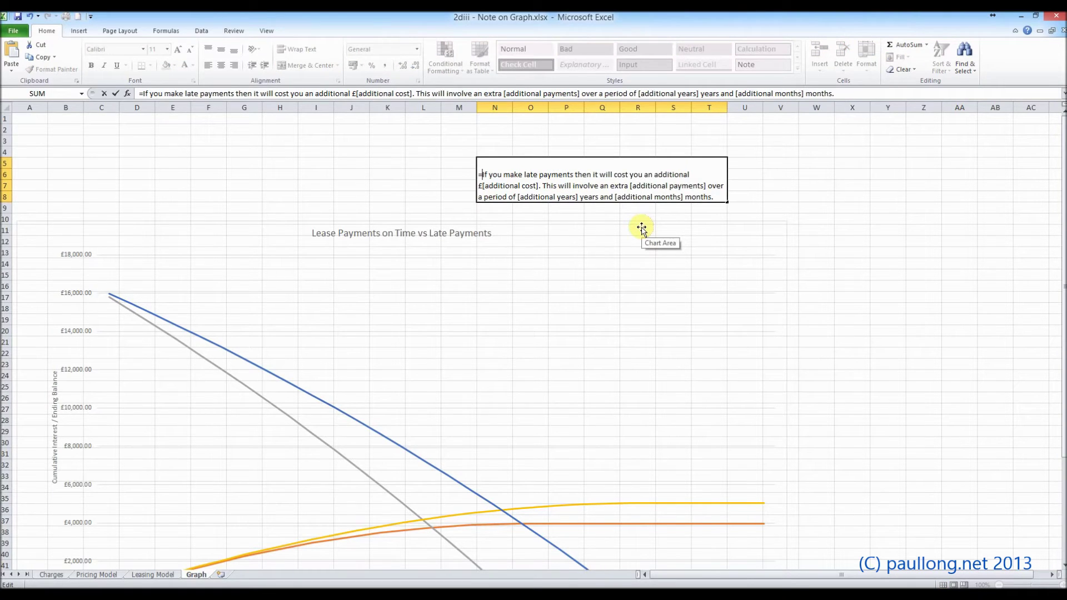
{"action": "type", "text": "\""}
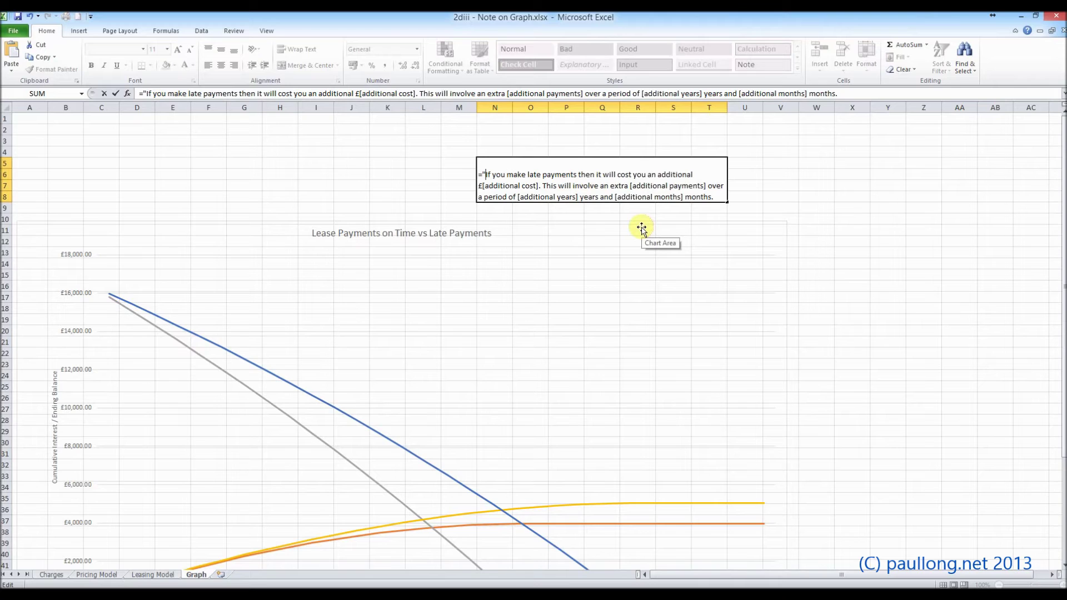
{"action": "key", "text": "Down"}
{"action": "type", "text": "\""}
{"action": "key", "text": "Return"}
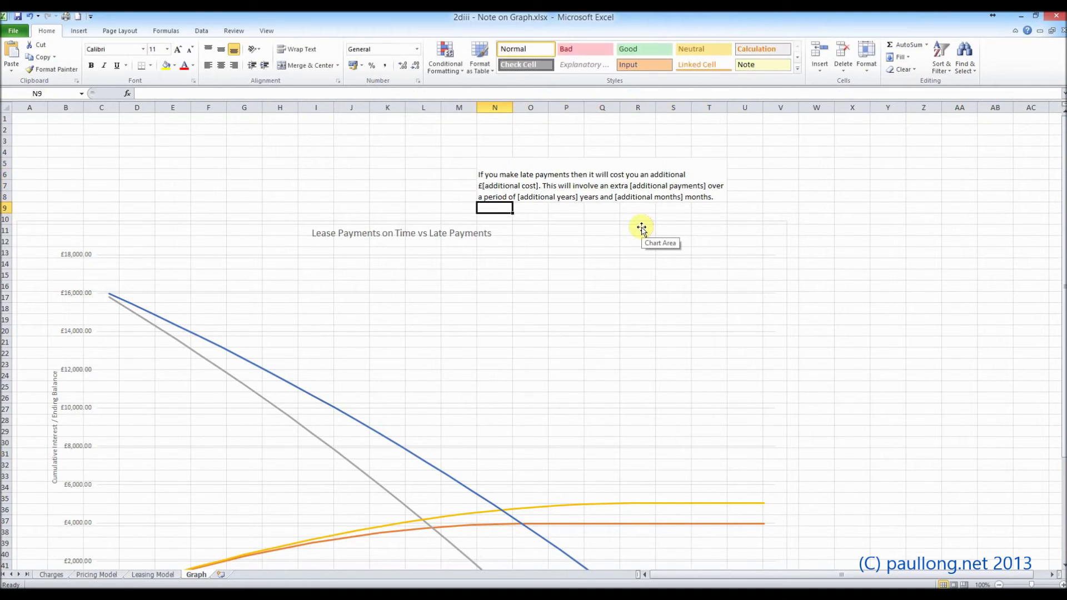
- Split the N5 formula's text after [additional cost] by inserting " & " before the full stop
{"action": "left_click", "coordinate": [535, 188]}
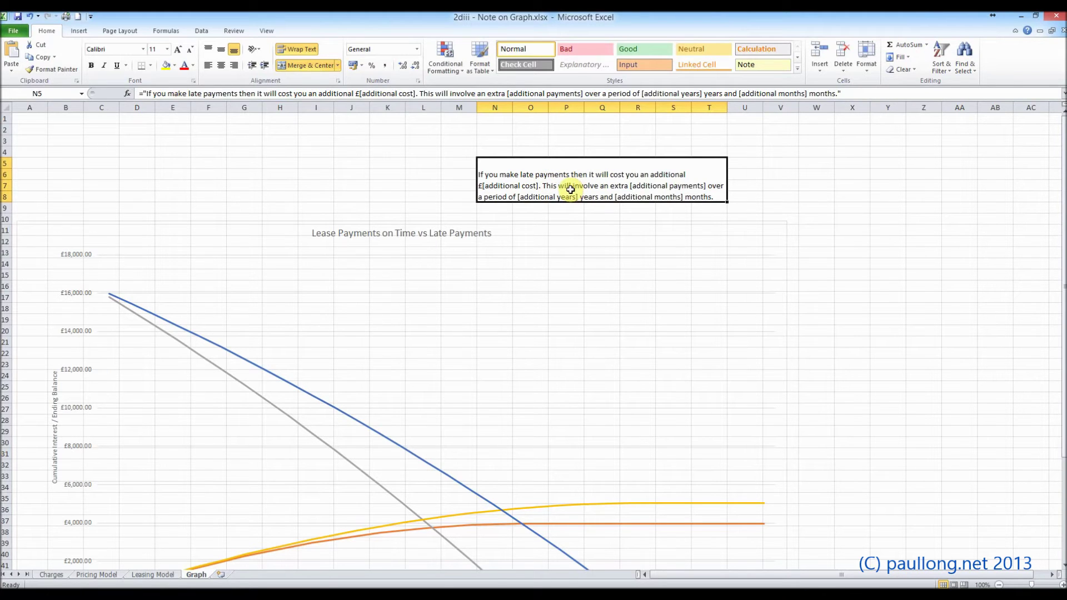
{"action": "left_click", "coordinate": [414, 93]}
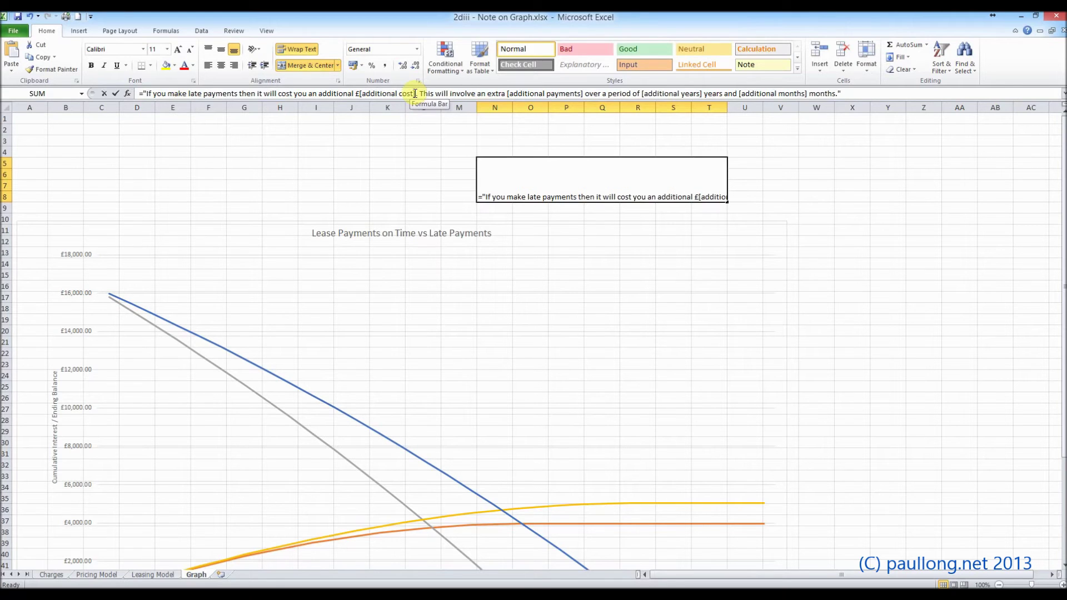
{"action": "key", "text": "Right"}
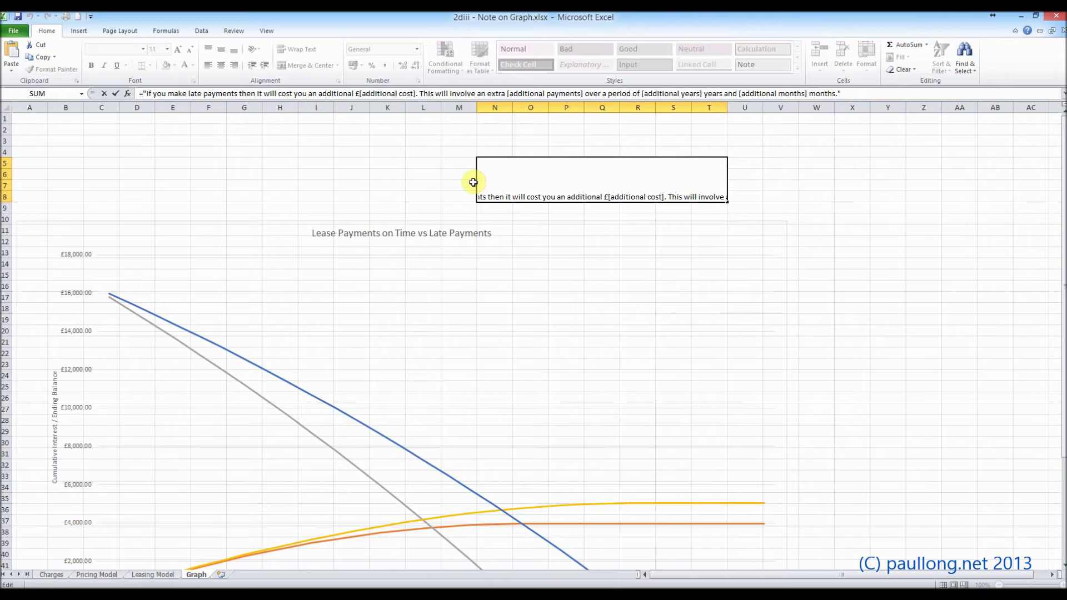
{"action": "type", "text": "\""}
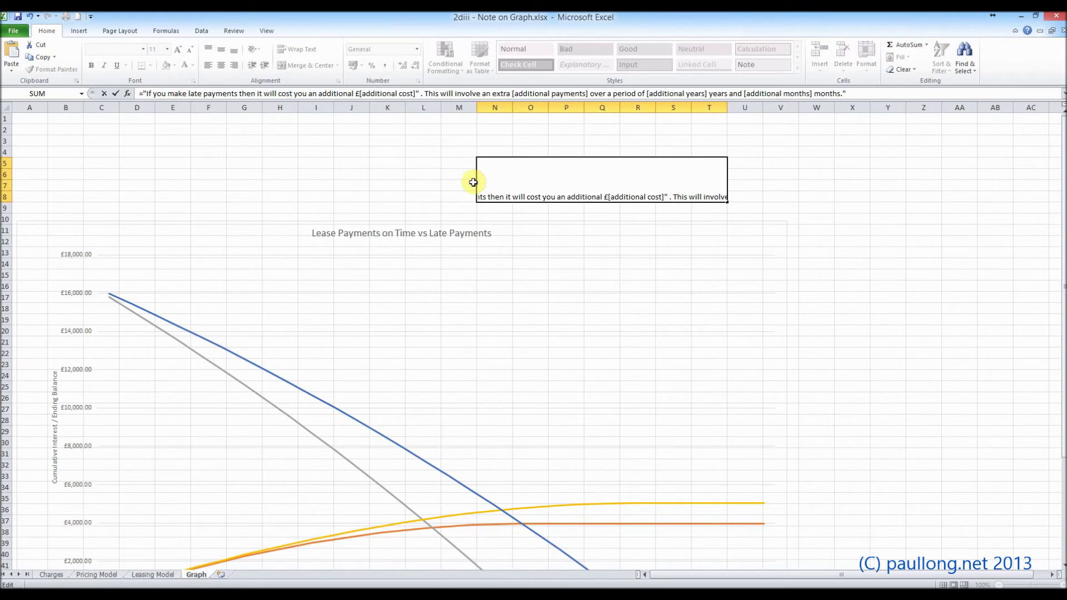
{"action": "type", "text": " &"}
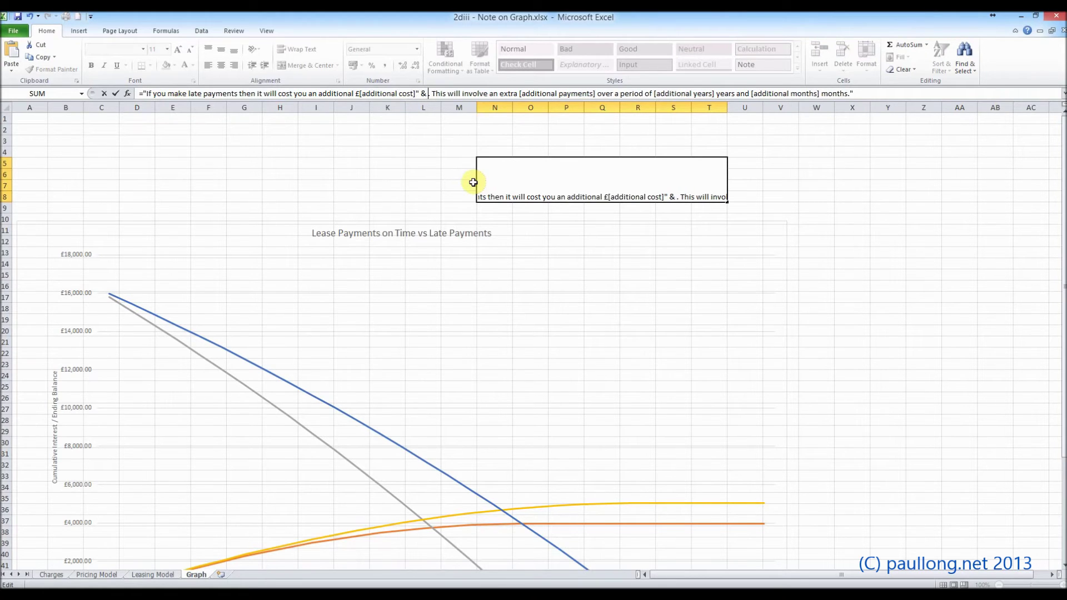
{"action": "type", "text": " \""}
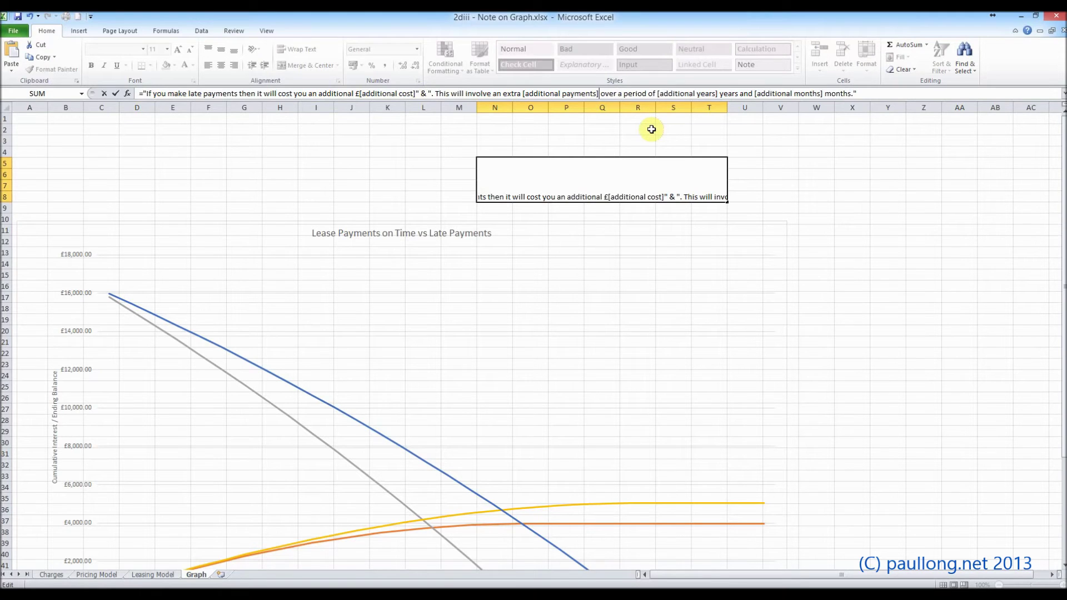
- Split the formula's text after [additional payments] by inserting " & " before "over a period of"
{"action": "type", "text": "cost]"}
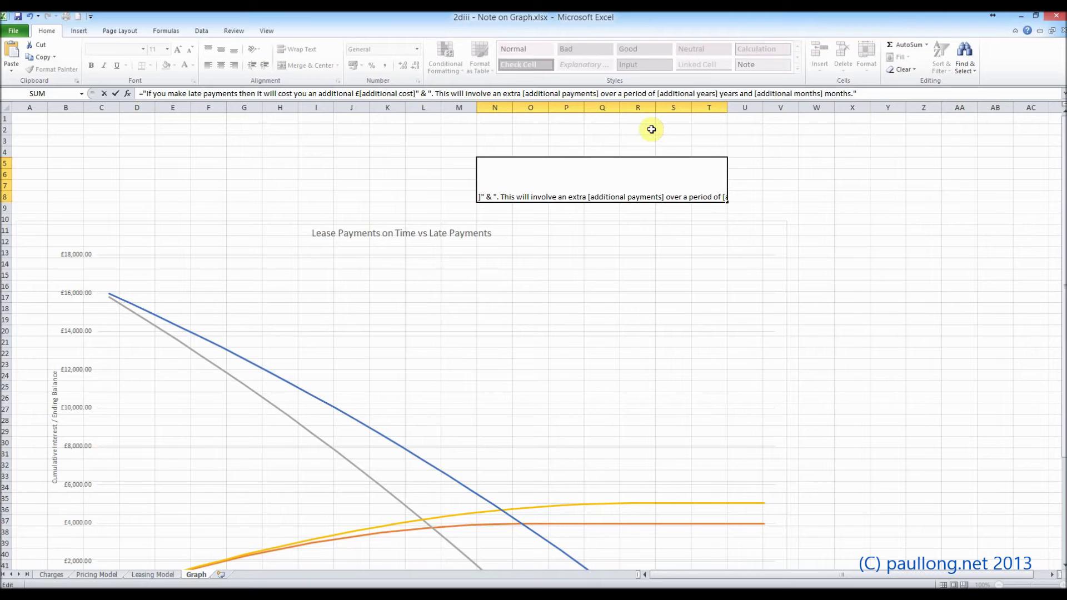
{"action": "type", "text": "\""}
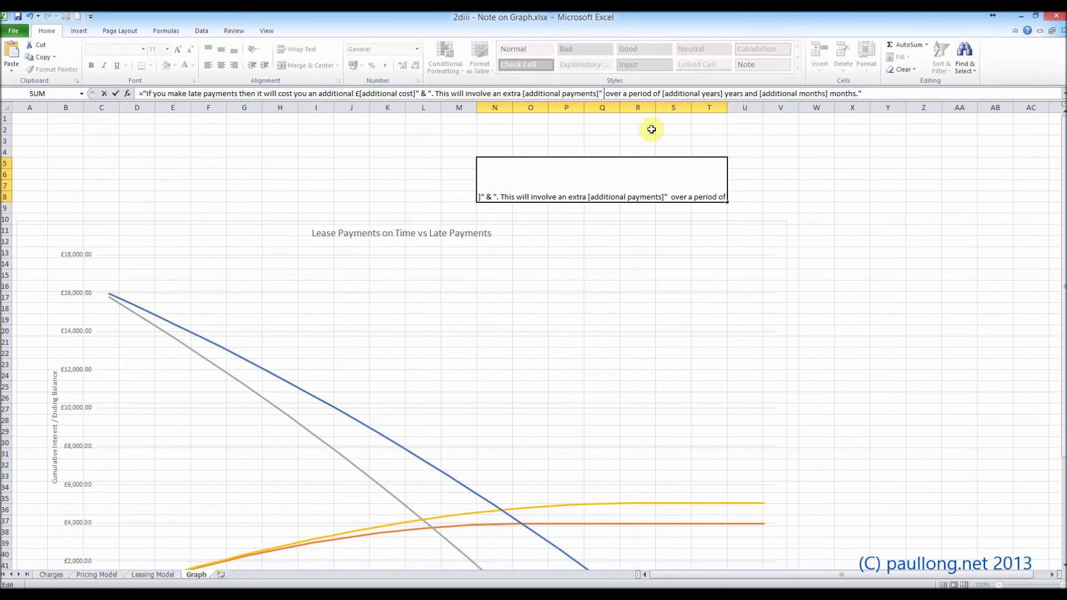
{"action": "type", "text": " &"}
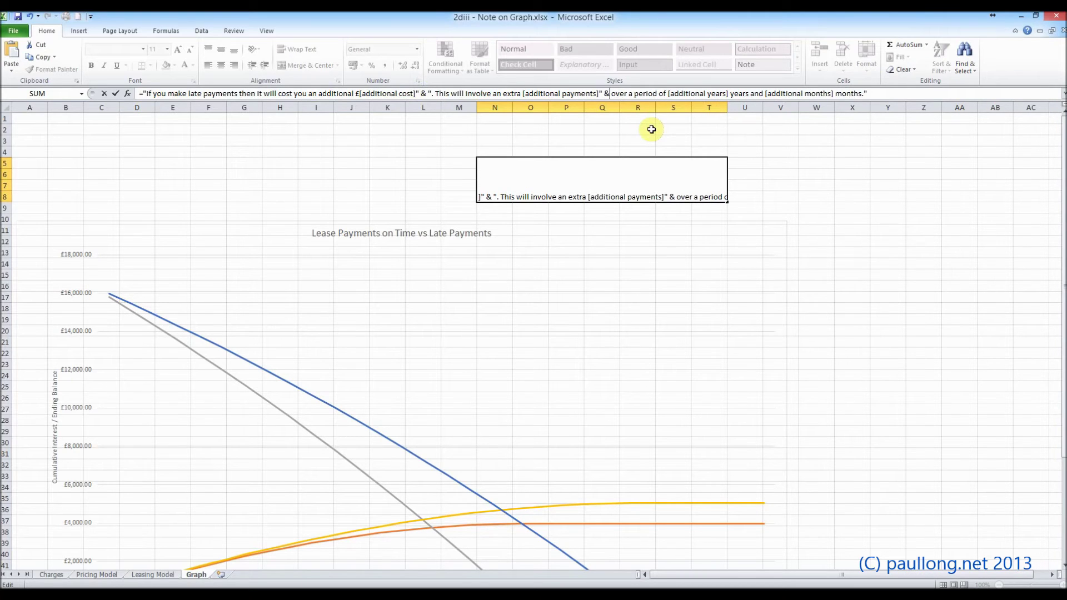
{"action": "type", "text": " \""}
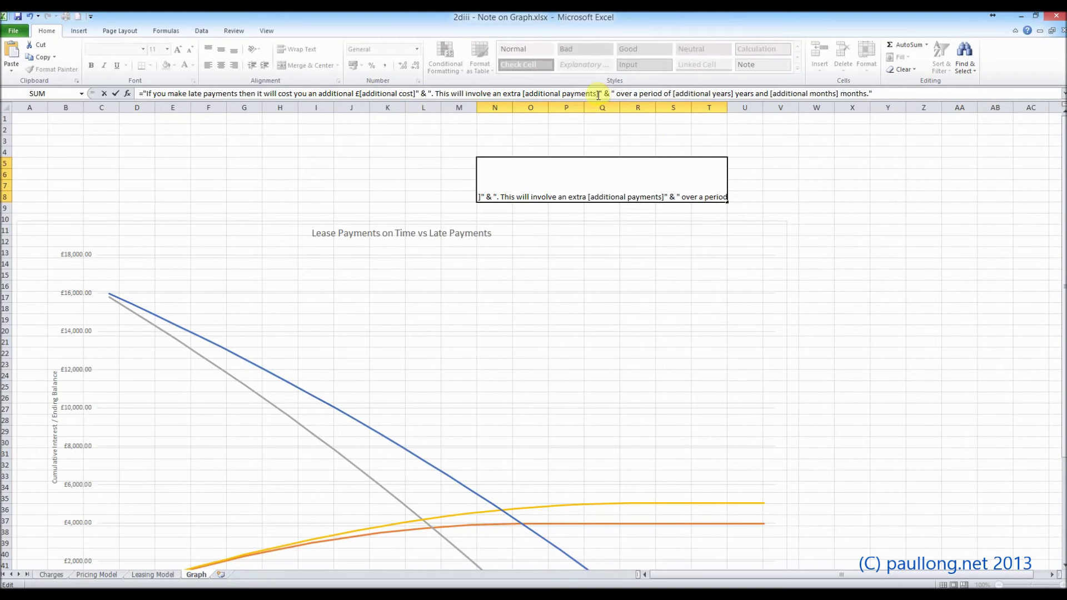
- Split the formula's text after [additional years] by inserting " & " before "years and"
{"action": "left_click", "coordinate": [673, 93]}
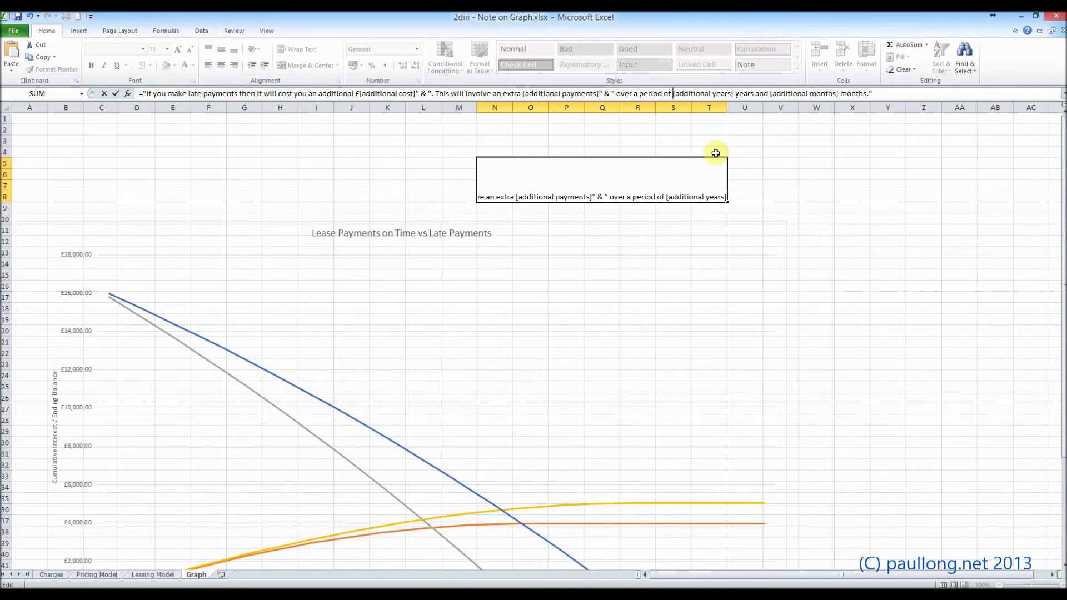
{"action": "key", "text": "Right"}
{"action": "key", "text": "Right"}
{"action": "key", "text": "Right"}
{"action": "key", "text": "Right"}
{"action": "key", "text": "Right"}
{"action": "key", "text": "Right"}
{"action": "type", "text": "\""}
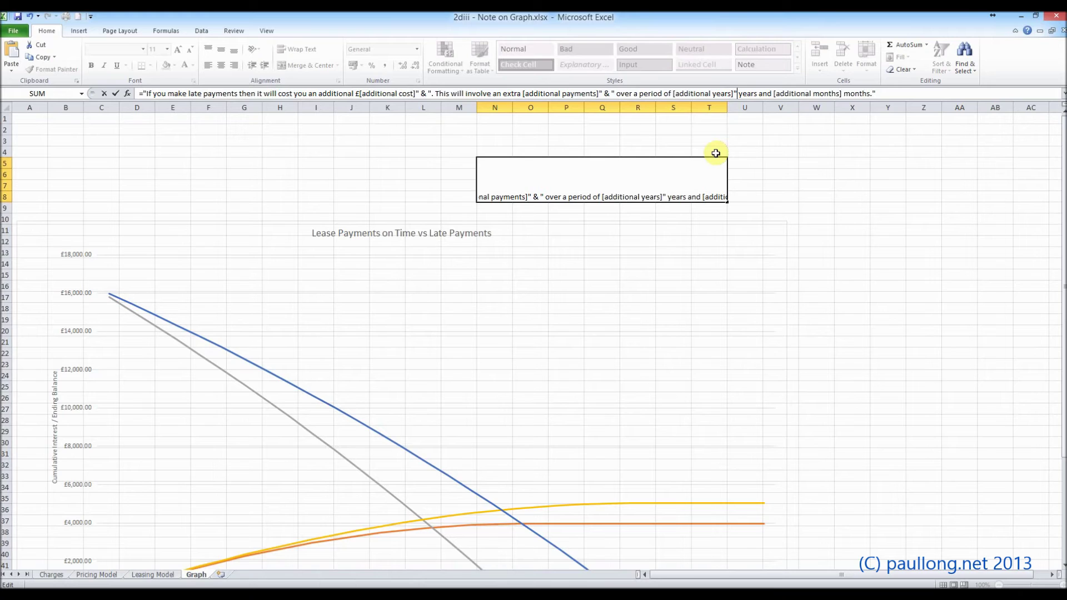
{"action": "type", "text": " &"}
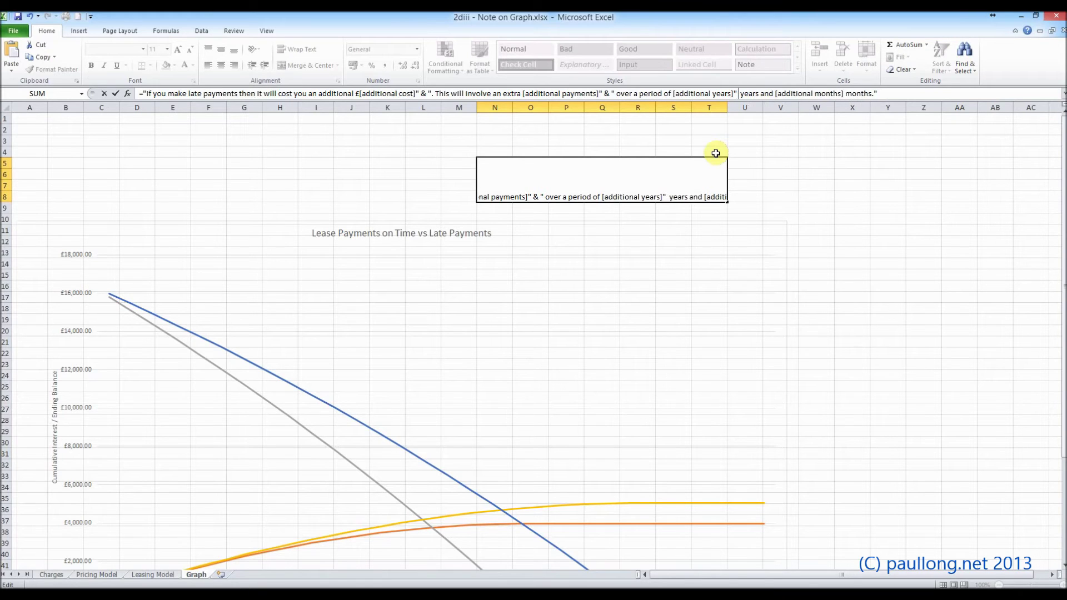
{"action": "type", "text": " \""}
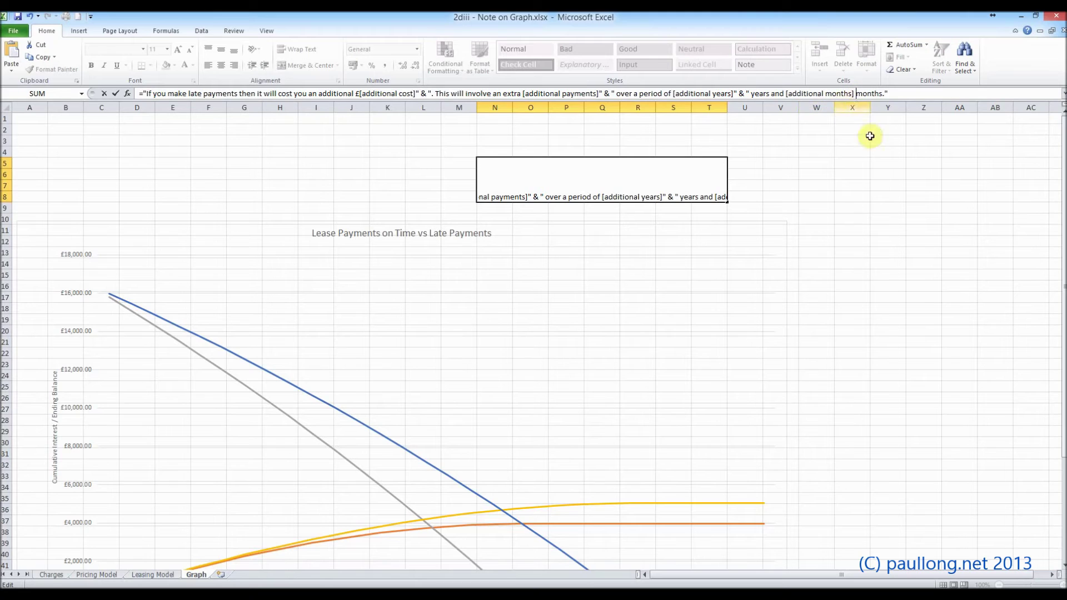
- Split the formula's text after [additional months] by inserting " & " before "months." and enter the formula
{"action": "key", "text": "BackSpace"}
{"action": "key", "text": "BackSpace"}
{"action": "key", "text": "BackSpace"}
{"action": "key", "text": "BackSpace"}
{"action": "key", "text": "BackSpace"}
{"action": "key", "text": "BackSpace"}
{"action": "key", "text": "BackSpace"}
{"action": "key", "text": "BackSpace"}
{"action": "key", "text": "BackSpace"}
{"action": "key", "text": "BackSpace"}
{"action": "key", "text": "BackSpace"}
{"action": "key", "text": "BackSpace"}
{"action": "key", "text": "BackSpace"}
{"action": "key", "text": "BackSpace"}
{"action": "type", "text": "tional months]"}
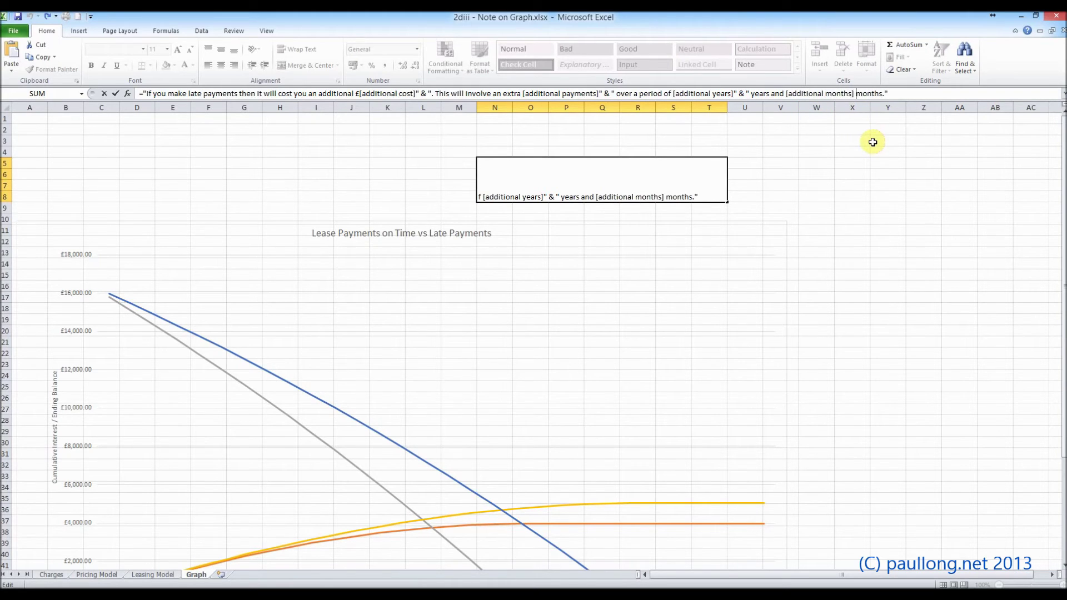
{"action": "type", "text": "\" &"}
{"action": "key", "text": "Return"}
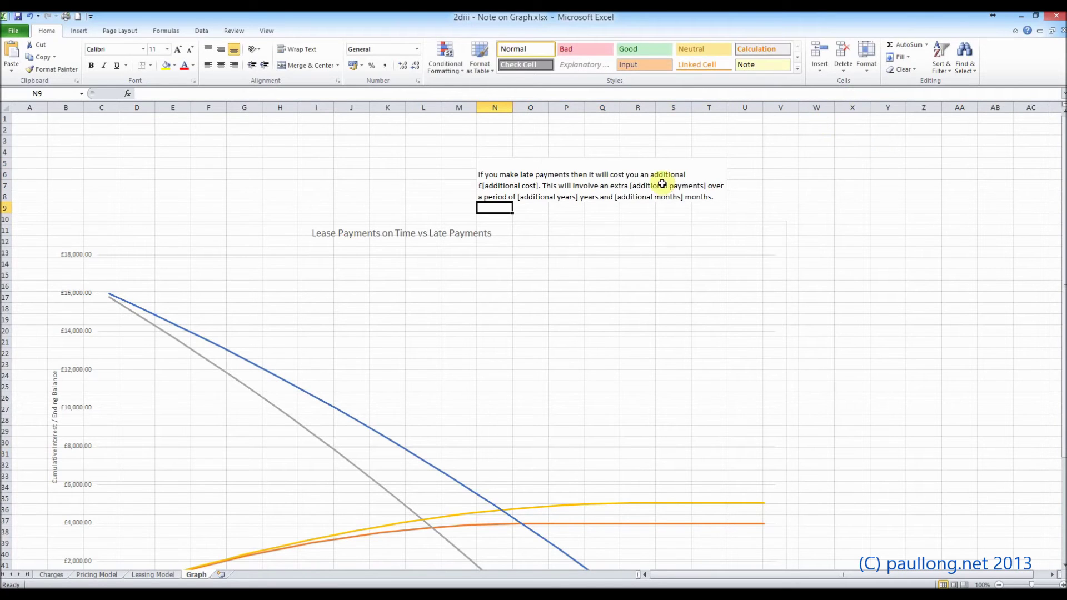
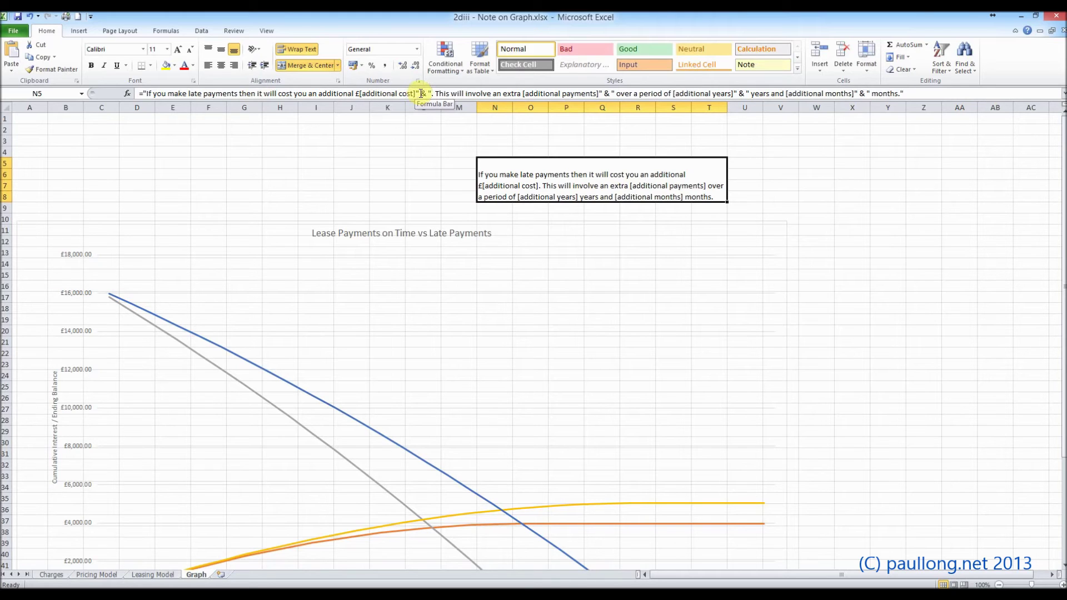
- Insert an & and a reference to the additional cost, 'Leasing Model'!J4, after the [additional cost] text in the N5 formula
{"action": "left_click", "coordinate": [419, 95]}
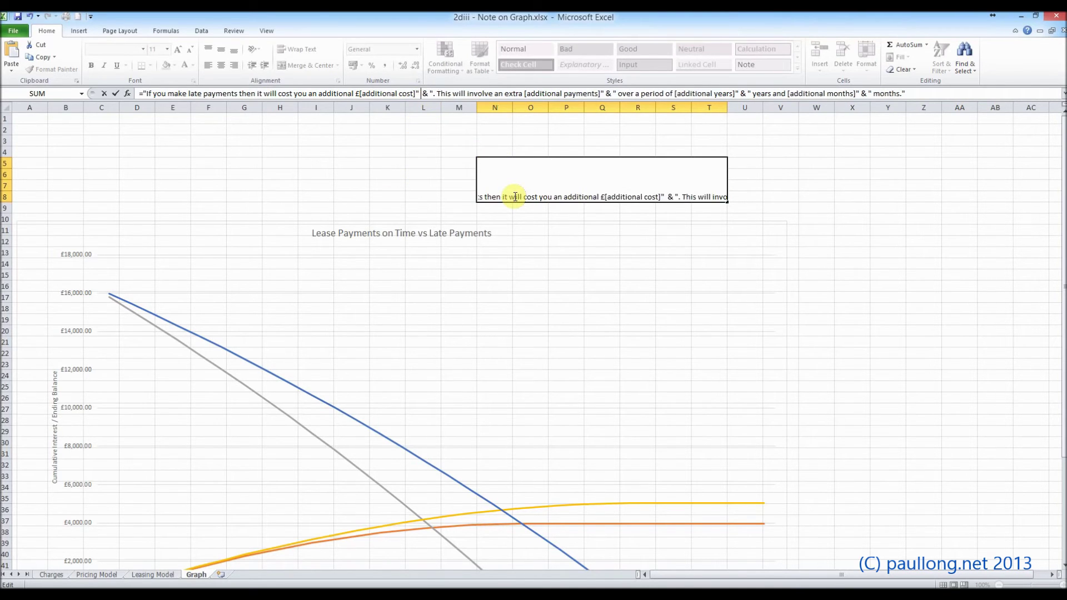
{"action": "type", "text": "&"}
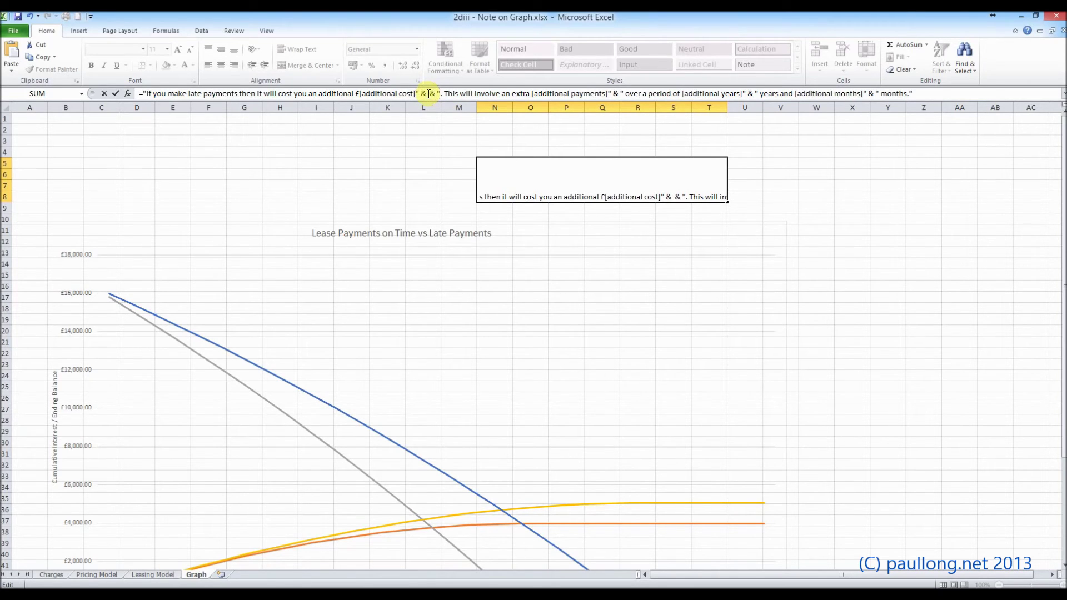
{"action": "left_click", "coordinate": [163, 576]}
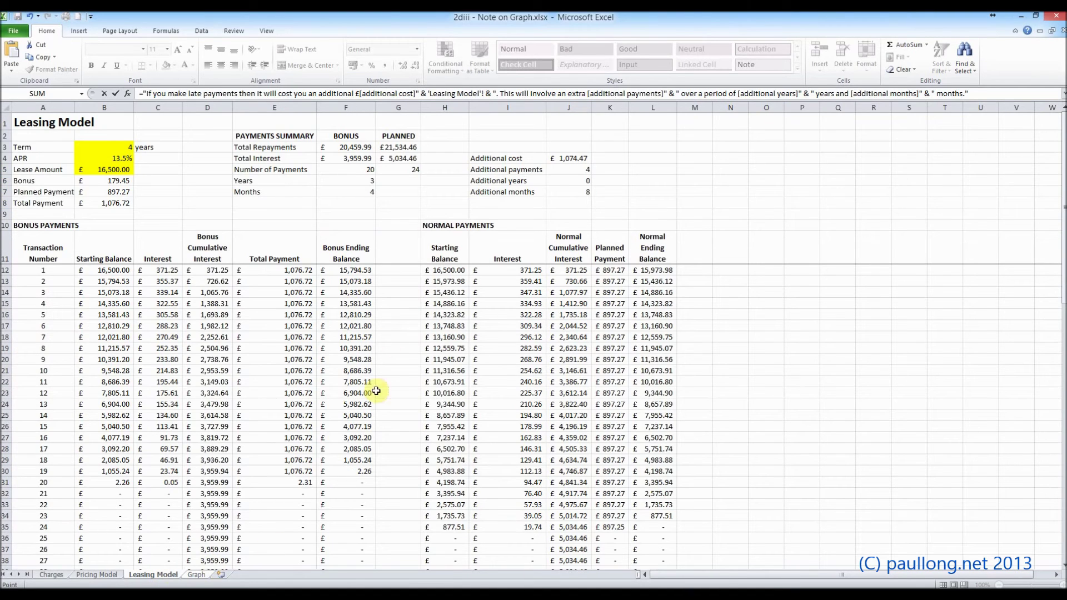
{"action": "left_click", "coordinate": [567, 159]}
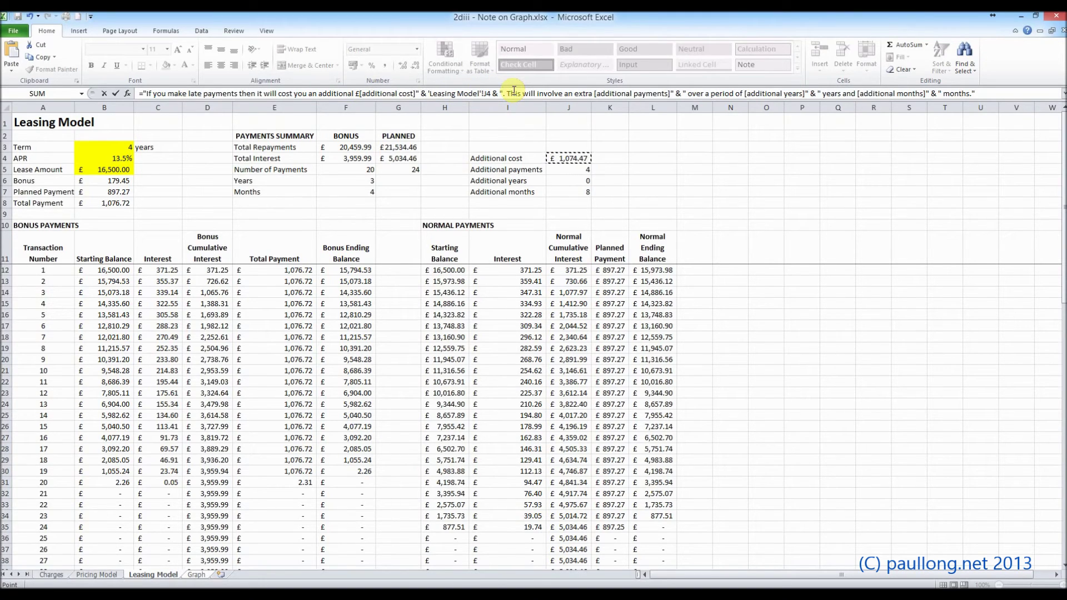
- Enter the formula with the J4 reference, and delete the [additional cost] placeholder from the text in N5
{"action": "key", "text": "Return"}
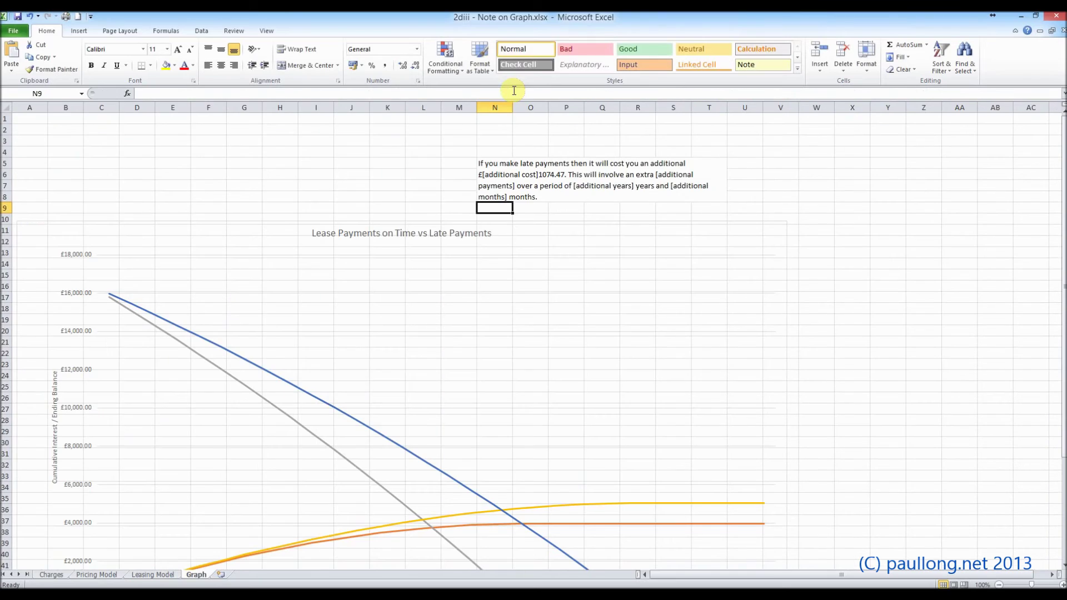
{"action": "left_click", "coordinate": [537, 175]}
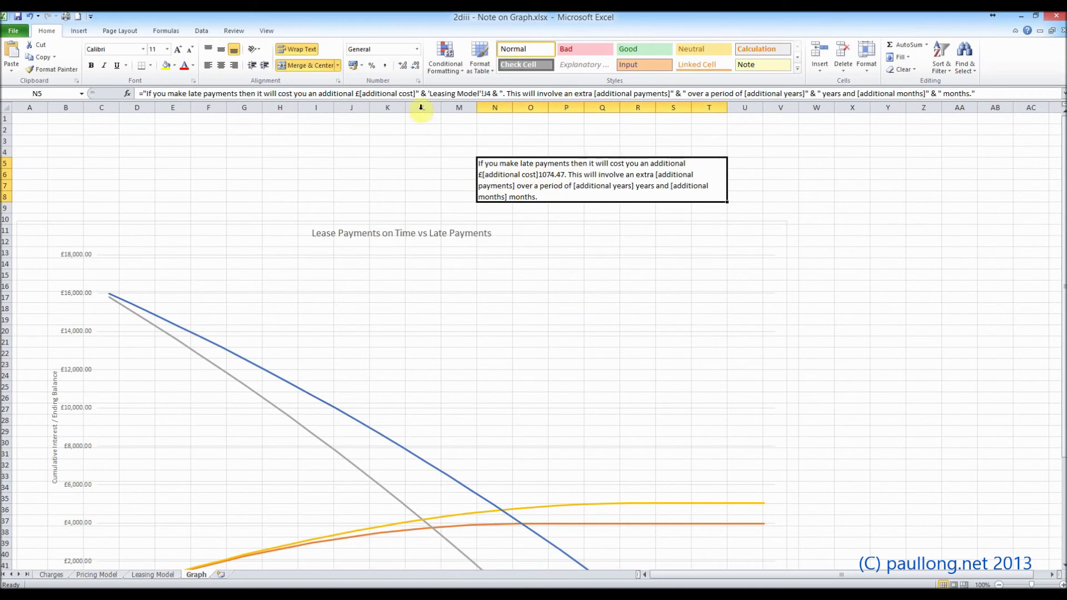
{"action": "left_click", "coordinate": [415, 93]}
{"action": "key", "text": "BackSpace"}
{"action": "key", "text": "BackSpace"}
{"action": "key", "text": "BackSpace"}
{"action": "key", "text": "BackSpace"}
{"action": "key", "text": "BackSpace"}
{"action": "key", "text": "BackSpace"}
{"action": "key", "text": "BackSpace"}
{"action": "key", "text": "BackSpace"}
{"action": "key", "text": "BackSpace"}
{"action": "key", "text": "BackSpace"}
{"action": "key", "text": "BackSpace"}
{"action": "key", "text": "BackSpace"}
{"action": "key", "text": "BackSpace"}
{"action": "key", "text": "BackSpace"}
{"action": "key", "text": "BackSpace"}
{"action": "key", "text": "BackSpace"}
{"action": "key", "text": "BackSpace"}
{"action": "key", "text": "Return"}
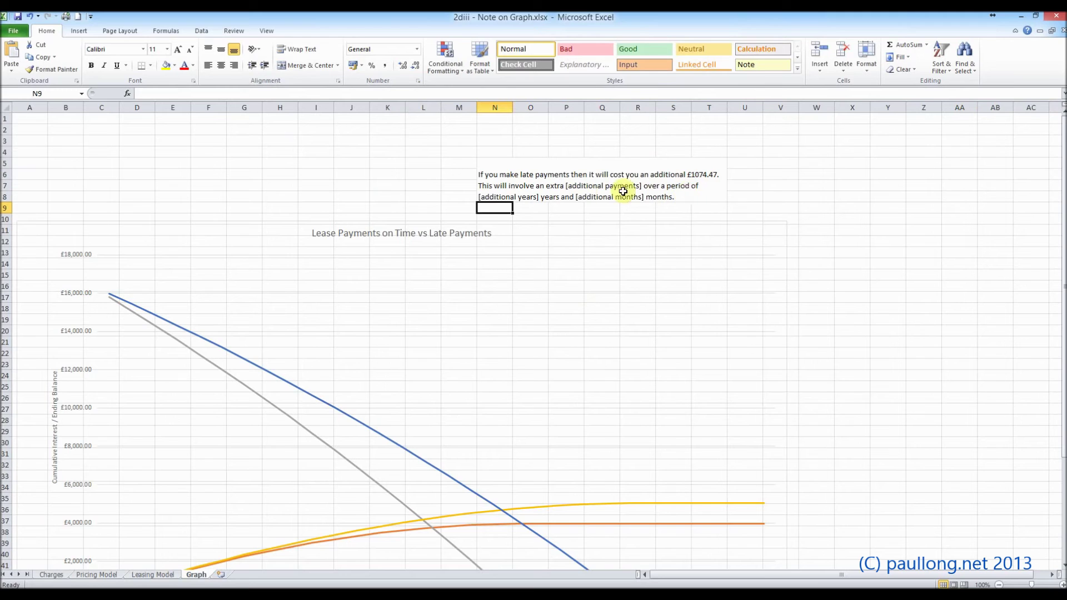
- Replace the [additional payments] placeholder in the N5 formula with a concatenated reference to the additional payments, 'Leasing Model'!J5
{"action": "left_click", "coordinate": [572, 189]}
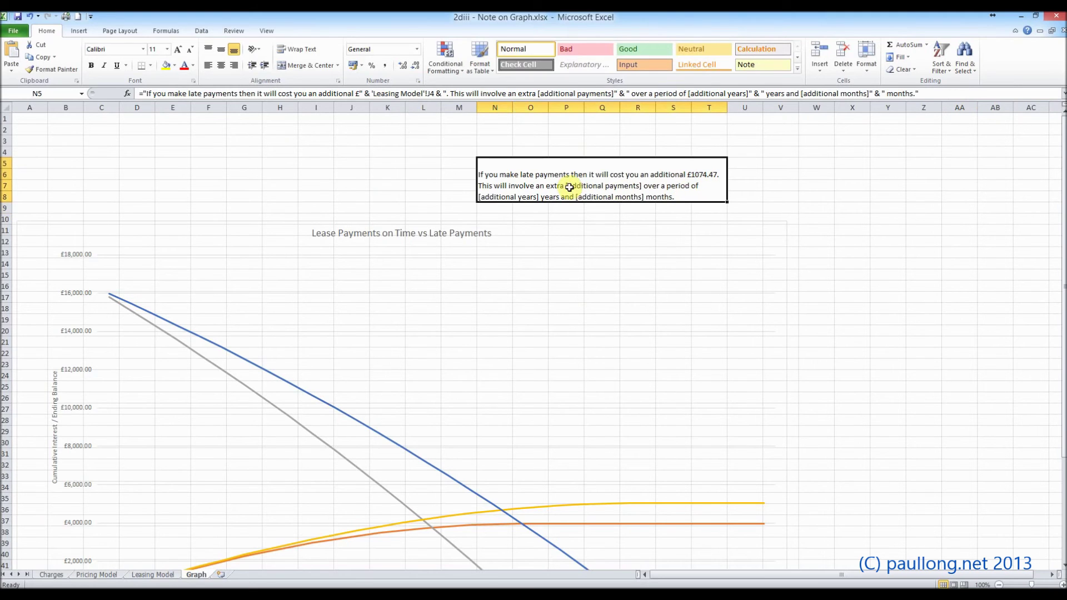
{"action": "left_click", "coordinate": [536, 94]}
{"action": "key", "text": "Delete"}
{"action": "key", "text": "Delete"}
{"action": "key", "text": "Delete"}
{"action": "key", "text": "Delete"}
{"action": "key", "text": "Delete"}
{"action": "key", "text": "Delete"}
{"action": "key", "text": "Delete"}
{"action": "key", "text": "Delete"}
{"action": "key", "text": "Delete"}
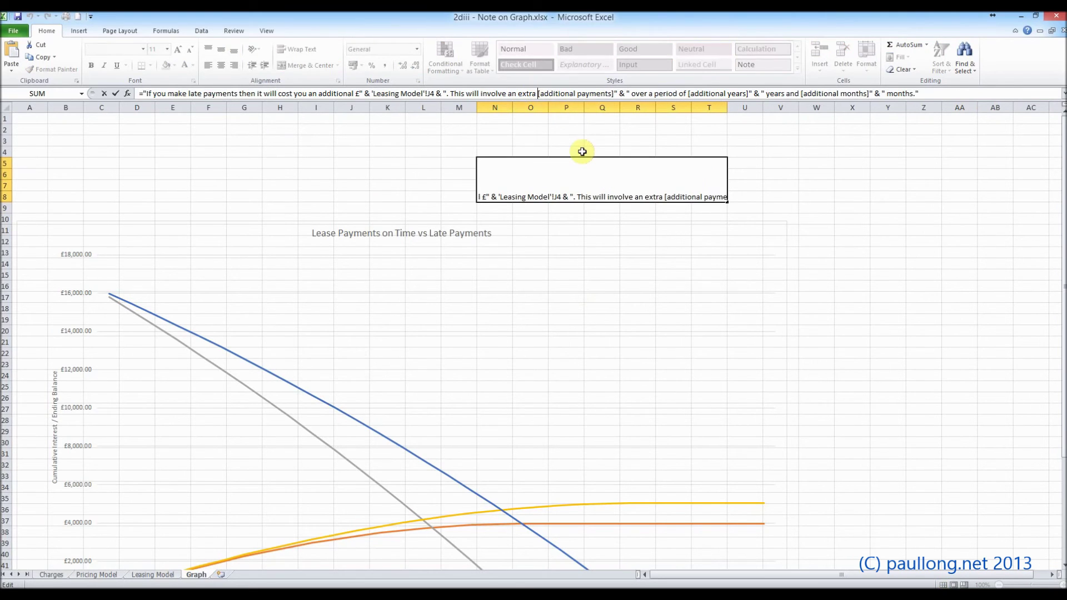
{"action": "key", "text": "Delete"}
{"action": "key", "text": "Delete"}
{"action": "key", "text": "Delete"}
{"action": "key", "text": "Delete"}
{"action": "key", "text": "Delete"}
{"action": "key", "text": "Delete"}
{"action": "key", "text": "Delete"}
{"action": "key", "text": "Delete"}
{"action": "key", "text": "Delete"}
{"action": "key", "text": "Delete"}
{"action": "key", "text": "Delete"}
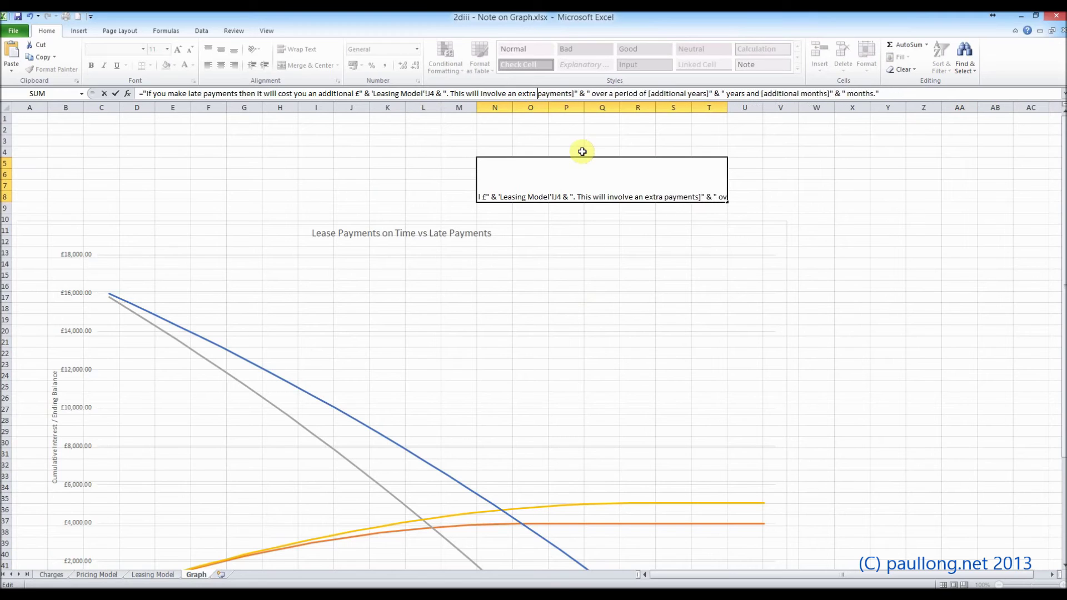
{"action": "key", "text": "Delete"}
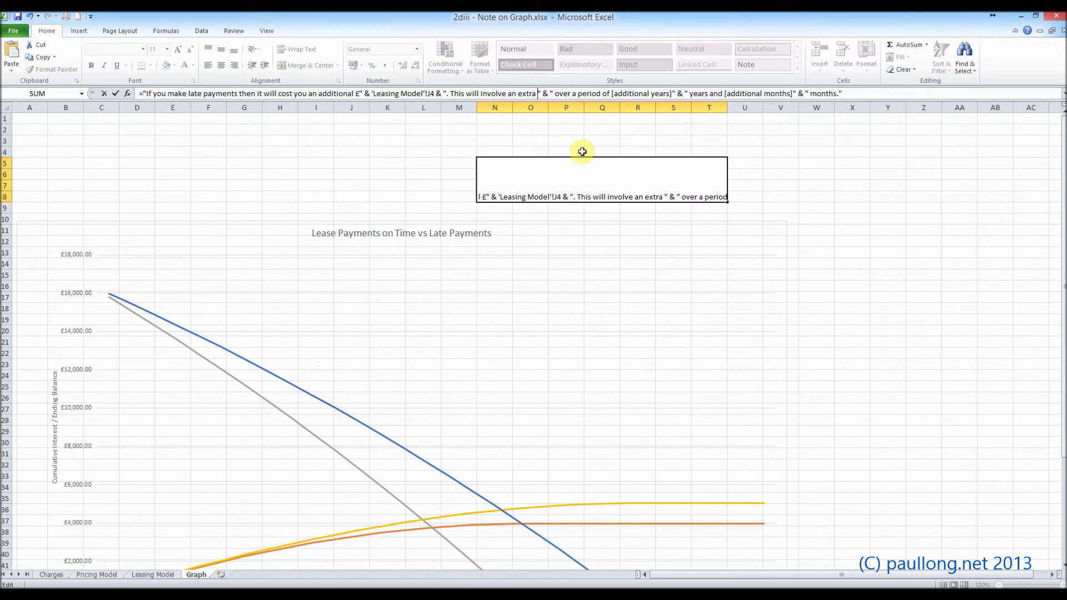
{"action": "type", "text": "&"}
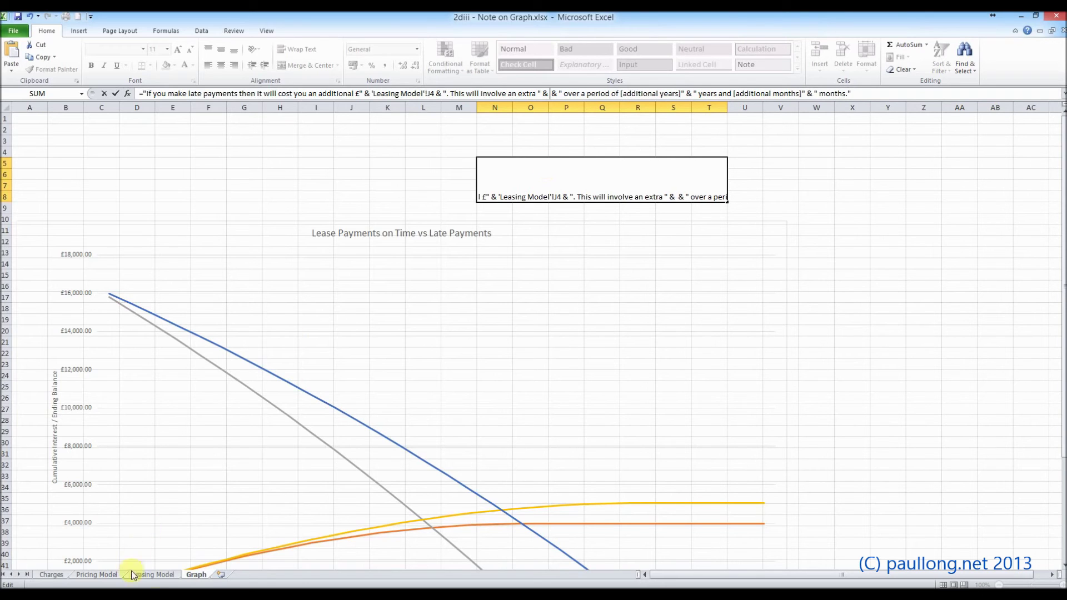
{"action": "left_click", "coordinate": [154, 575]}
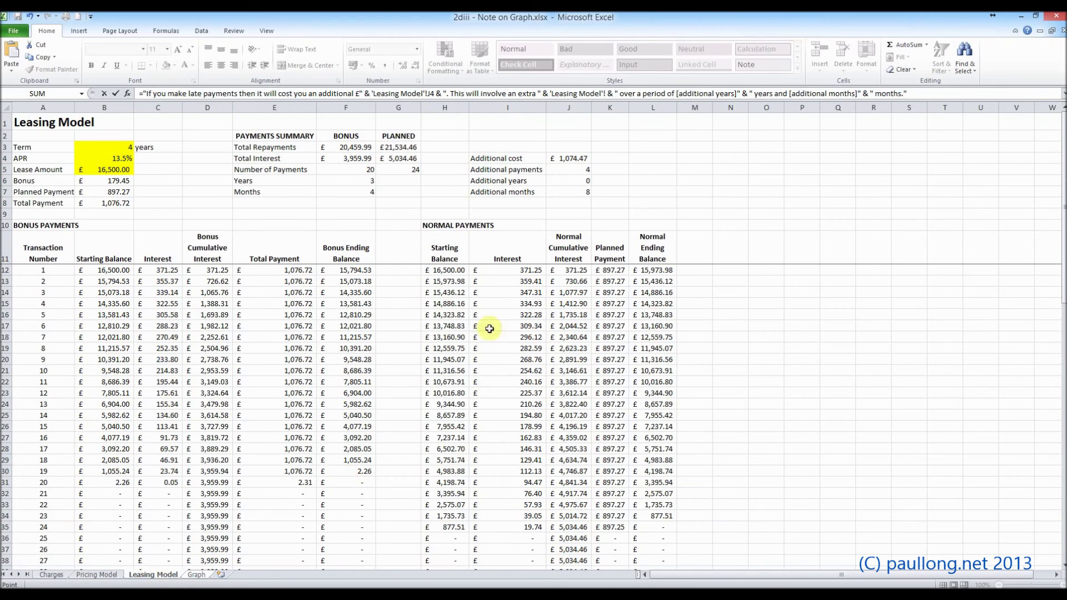
{"action": "left_click", "coordinate": [579, 171]}
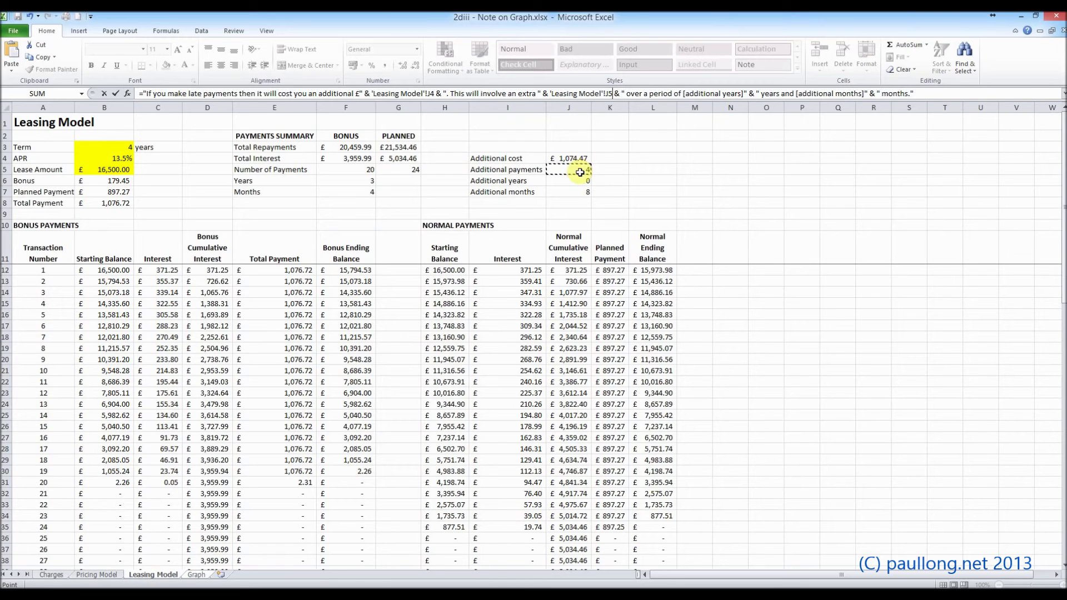
- Replace the [additional years] placeholder in the formula with a concatenated reference to the additional years, 'Leasing Model'!J6
{"action": "left_click", "coordinate": [743, 95]}
{"action": "key", "text": "BackSpace"}
{"action": "key", "text": "BackSpace"}
{"action": "key", "text": "BackSpace"}
{"action": "key", "text": "BackSpace"}
{"action": "key", "text": "BackSpace"}
{"action": "key", "text": "BackSpace"}
{"action": "key", "text": "BackSpace"}
{"action": "key", "text": "BackSpace"}
{"action": "key", "text": "BackSpace"}
{"action": "key", "text": "BackSpace"}
{"action": "key", "text": "BackSpace"}
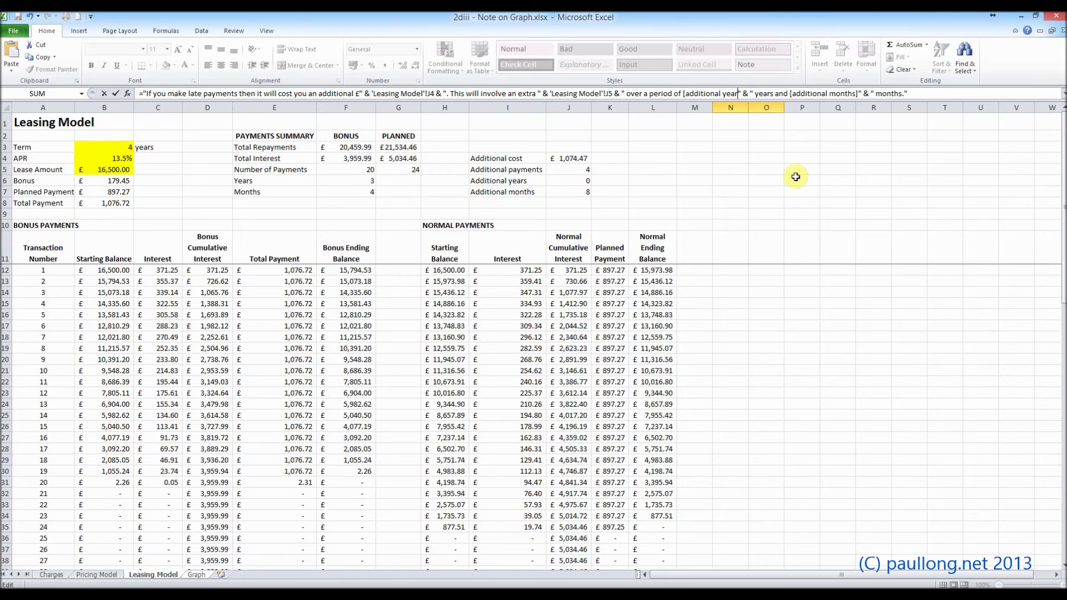
{"action": "key", "text": "BackSpace"}
{"action": "key", "text": "BackSpace"}
{"action": "key", "text": "BackSpace"}
{"action": "key", "text": "BackSpace"}
{"action": "key", "text": "BackSpace"}
{"action": "key", "text": "BackSpace"}
{"action": "key", "text": "BackSpace"}
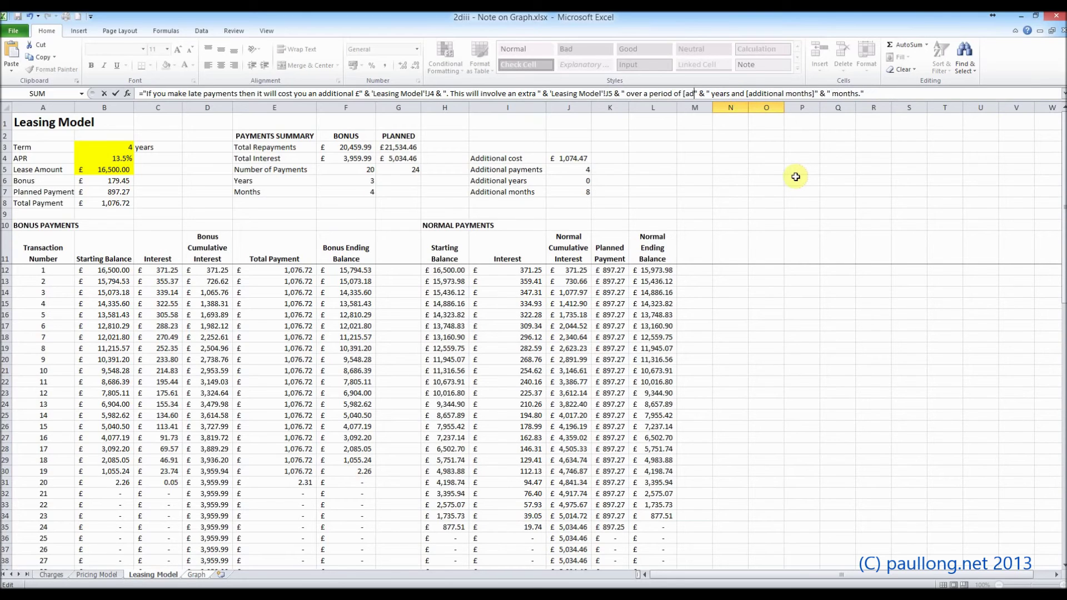
{"action": "type", "text": "&"}
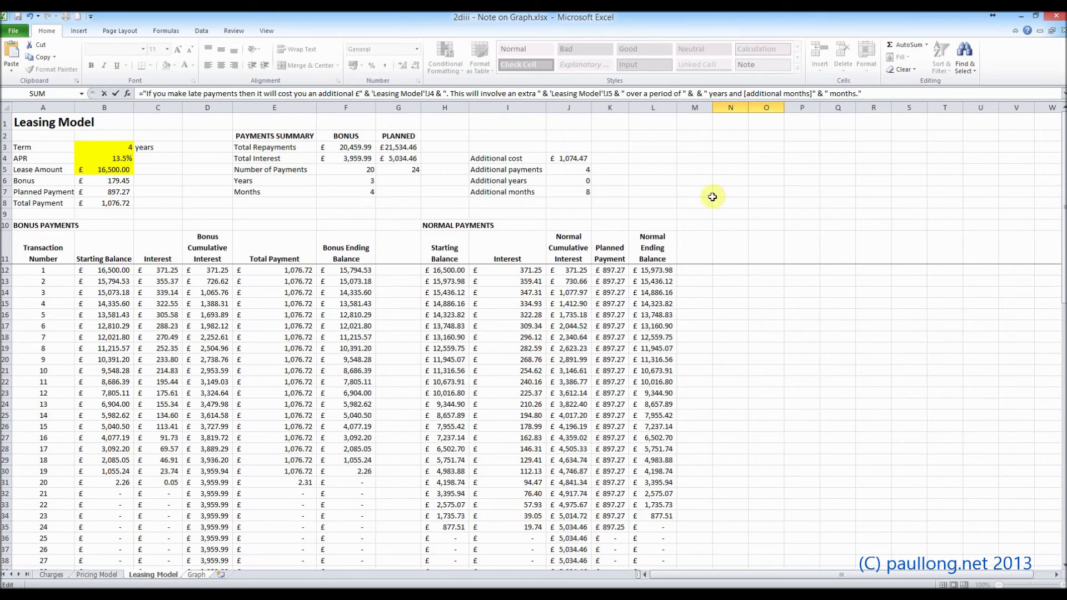
{"action": "left_click", "coordinate": [563, 180]}
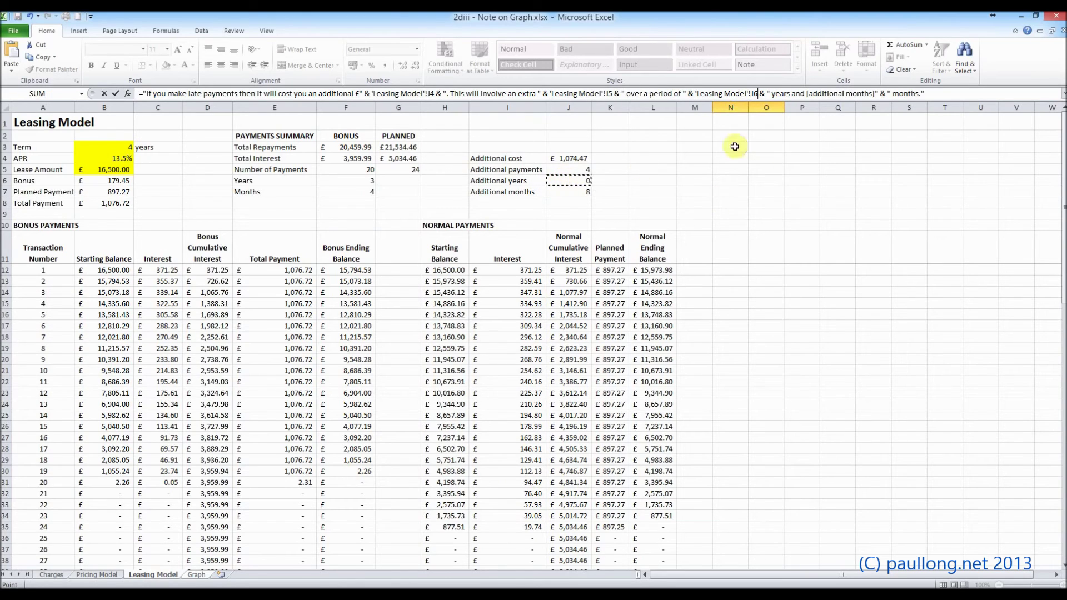
- Replace the [additional months] placeholder with a concatenated reference to the additional months, 'Leasing Model'!J7, and enter the formula
{"action": "left_click", "coordinate": [874, 93]}
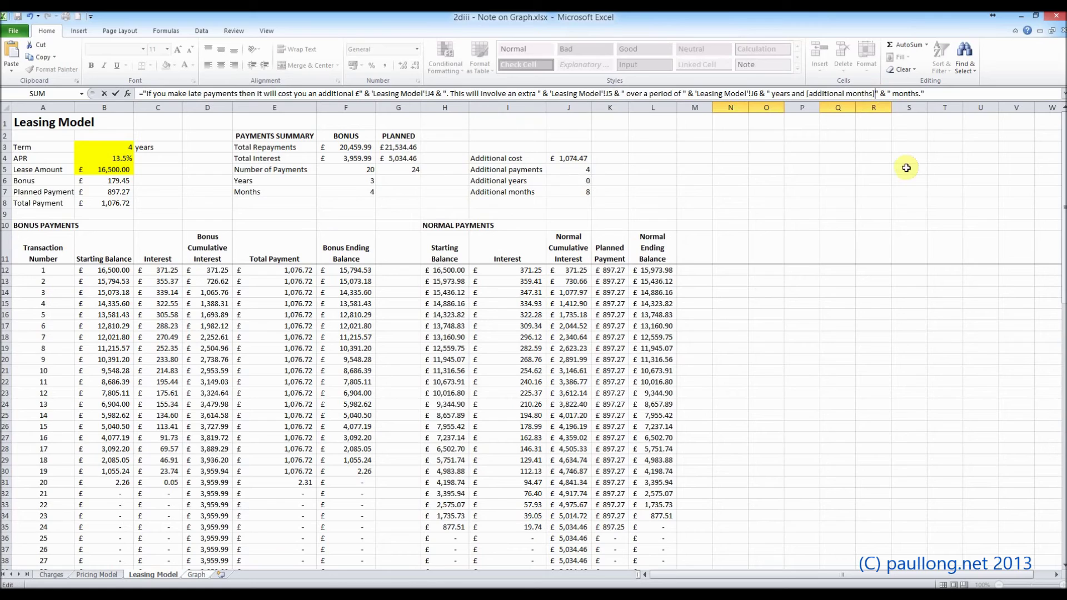
{"action": "key", "text": "BackSpace"}
{"action": "key", "text": "BackSpace"}
{"action": "key", "text": "BackSpace"}
{"action": "key", "text": "BackSpace"}
{"action": "key", "text": "BackSpace"}
{"action": "key", "text": "BackSpace"}
{"action": "key", "text": "BackSpace"}
{"action": "key", "text": "BackSpace"}
{"action": "key", "text": "BackSpace"}
{"action": "key", "text": "BackSpace"}
{"action": "key", "text": "BackSpace"}
{"action": "key", "text": "BackSpace"}
{"action": "key", "text": "BackSpace"}
{"action": "key", "text": "BackSpace"}
{"action": "key", "text": "BackSpace"}
{"action": "key", "text": "BackSpace"}
{"action": "key", "text": "BackSpace"}
{"action": "key", "text": "BackSpace"}
{"action": "left_click", "coordinate": [584, 192]}
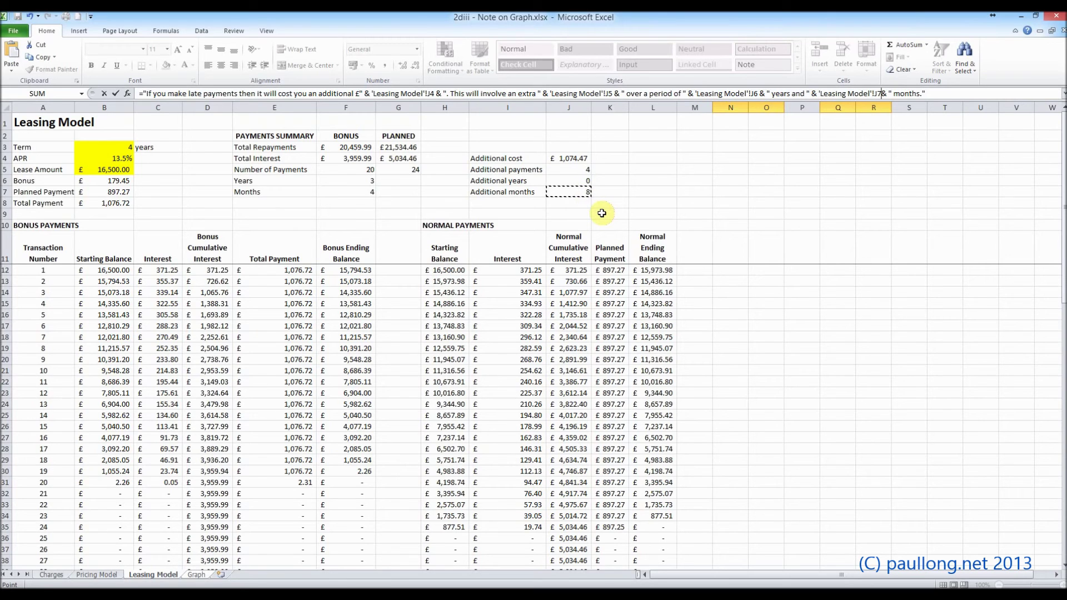
{"action": "key", "text": "Return"}
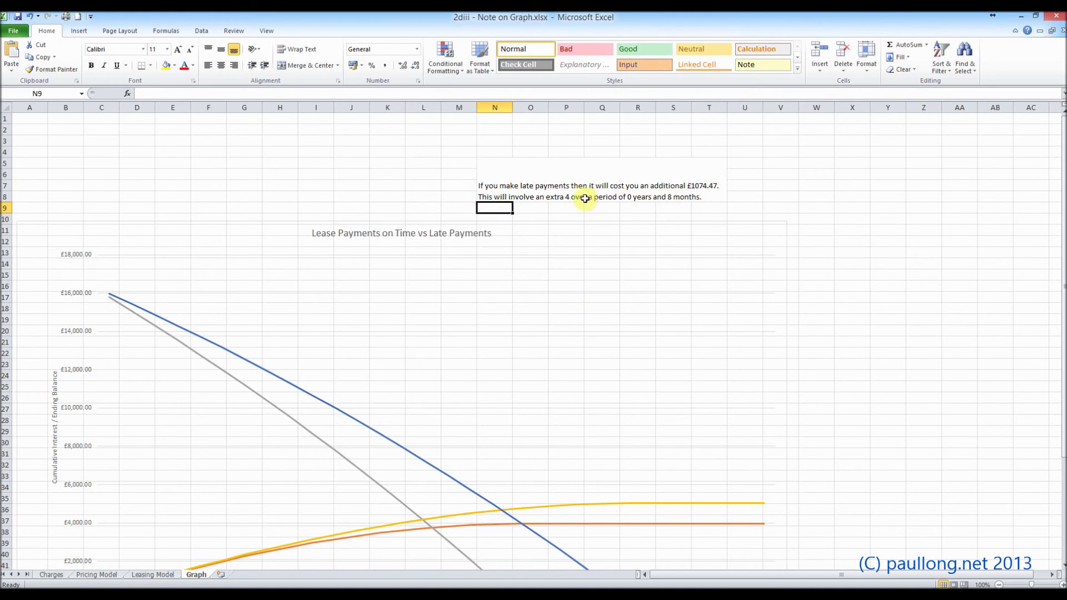
- Check the required note wording in the PDF task, and insert "additional payments" before "over a period of" in the N5 formula
{"action": "left_click", "coordinate": [564, 198]}
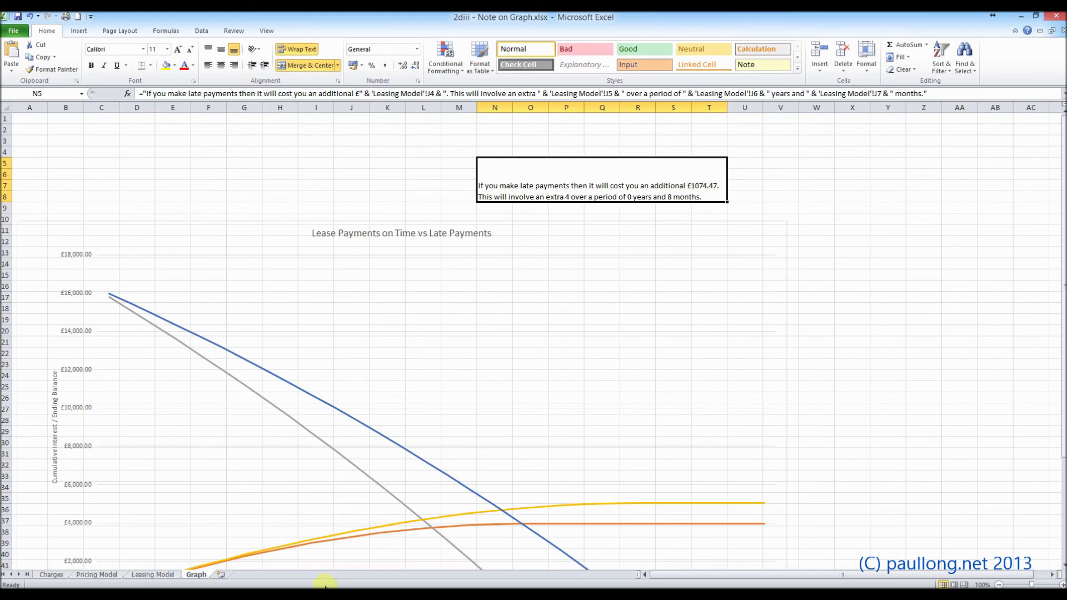
{"action": "key", "text": "alt+Tab"}
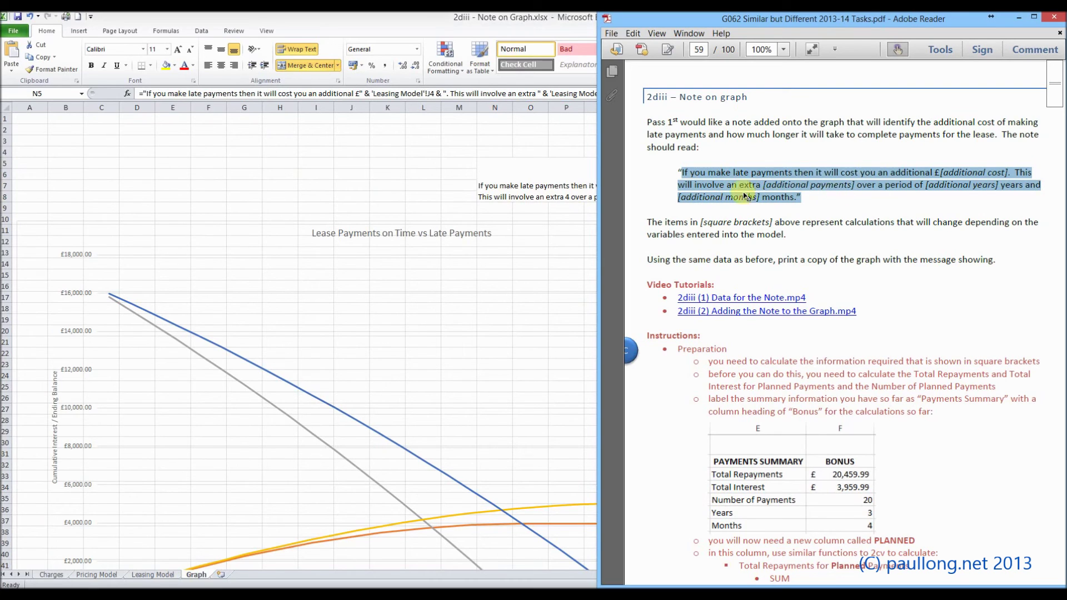
{"action": "left_click", "coordinate": [571, 196]}
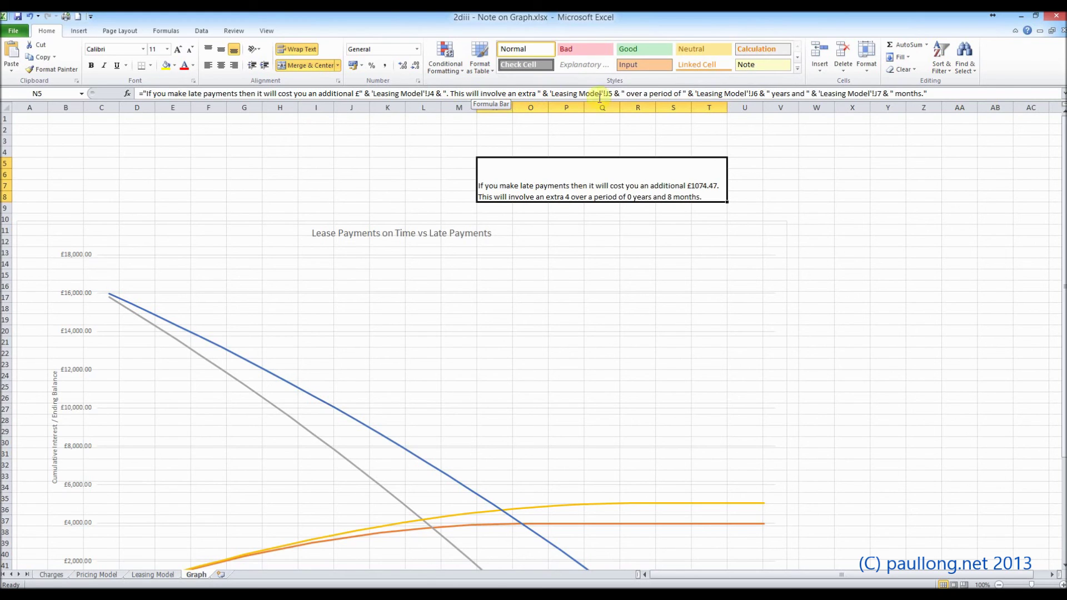
{"action": "left_click", "coordinate": [626, 92]}
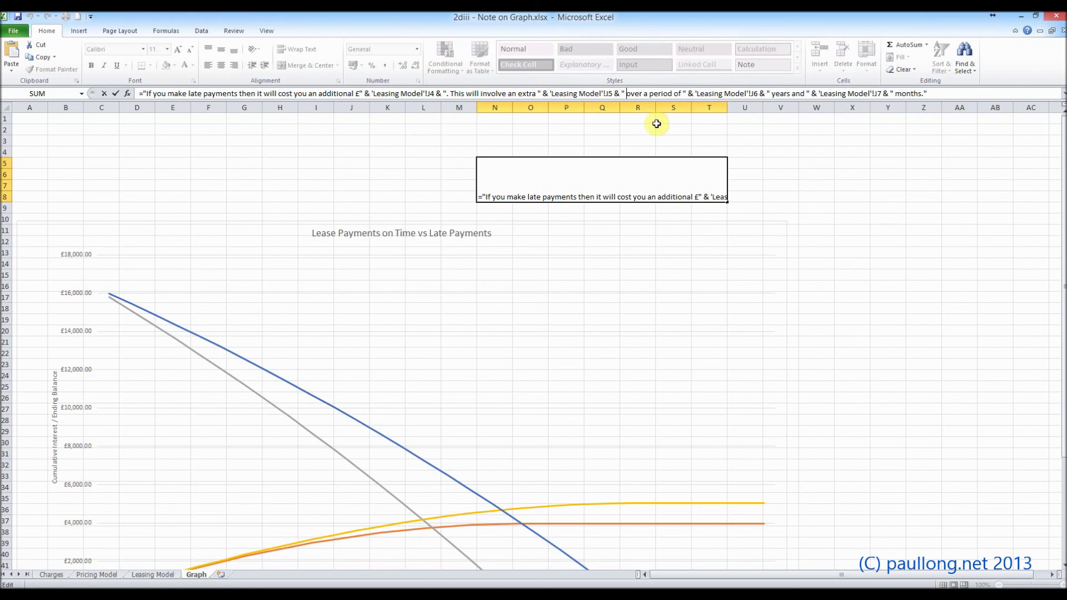
{"action": "type", "text": "additional payments"}
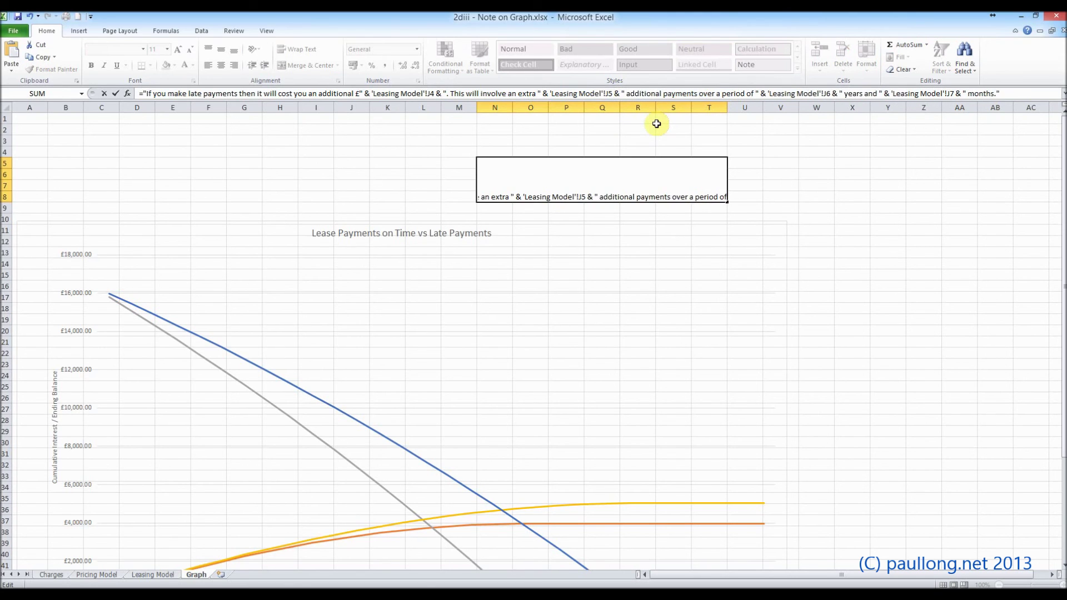
{"action": "key", "text": "Return"}
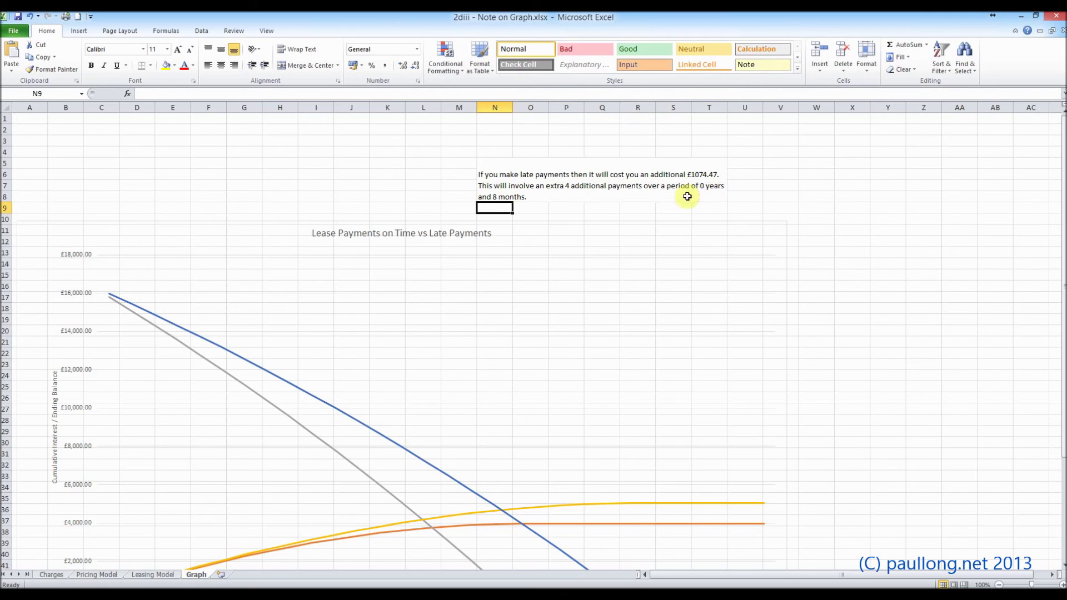
- Move the lease payments chart up to the top of the Graph sheet so that it covers the note in N5, and deselect it
{"action": "left_click", "coordinate": [780, 302]}
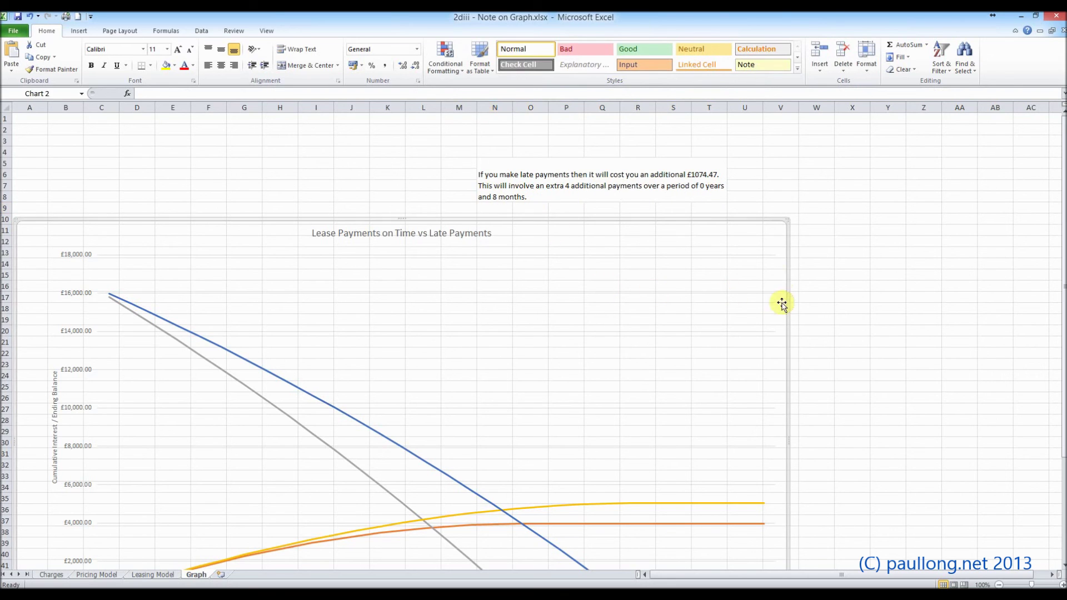
{"action": "left_click_drag", "start_coordinate": [769, 217], "coordinate": [775, 108]}
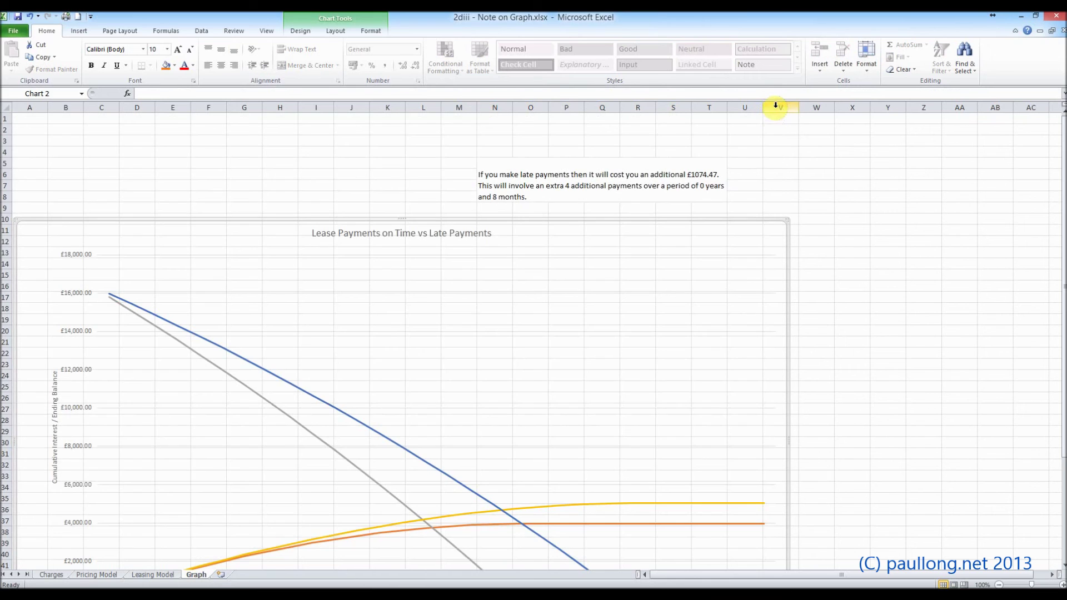
{"action": "left_click_drag", "start_coordinate": [743, 221], "coordinate": [743, 115]}
{"action": "left_click", "coordinate": [823, 239]}
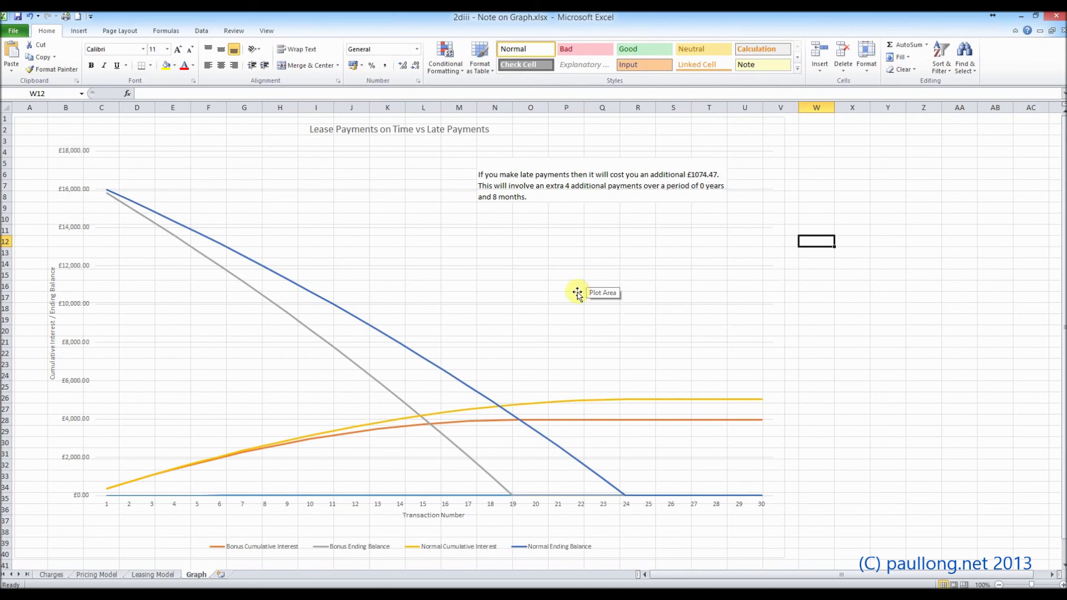
- Open the print settings for the Graph sheet and set the page to Landscape Orientation
{"action": "left_click", "coordinate": [17, 32]}
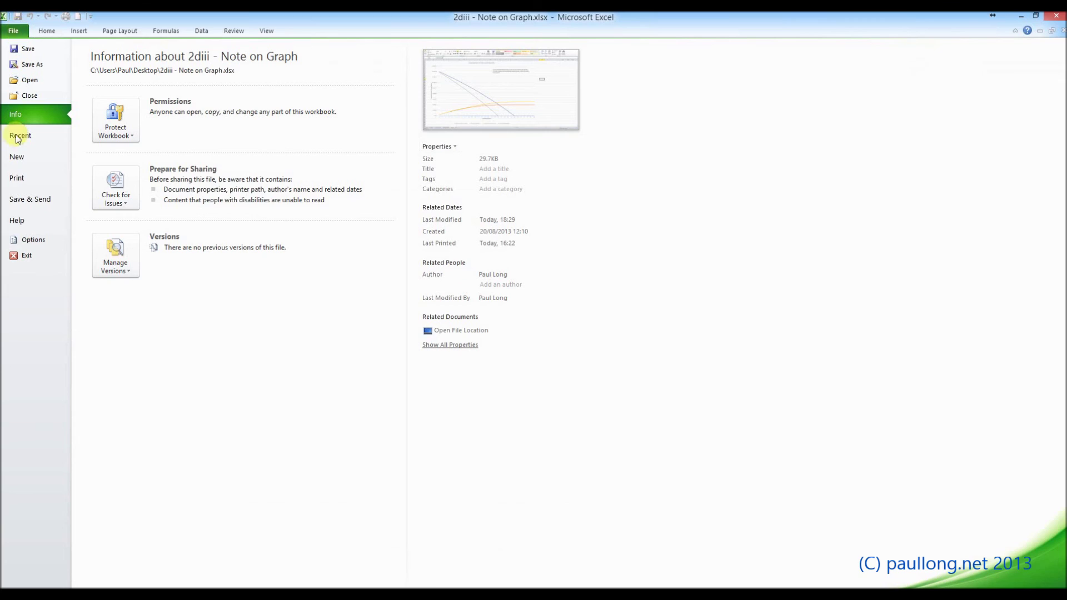
{"action": "left_click", "coordinate": [20, 182]}
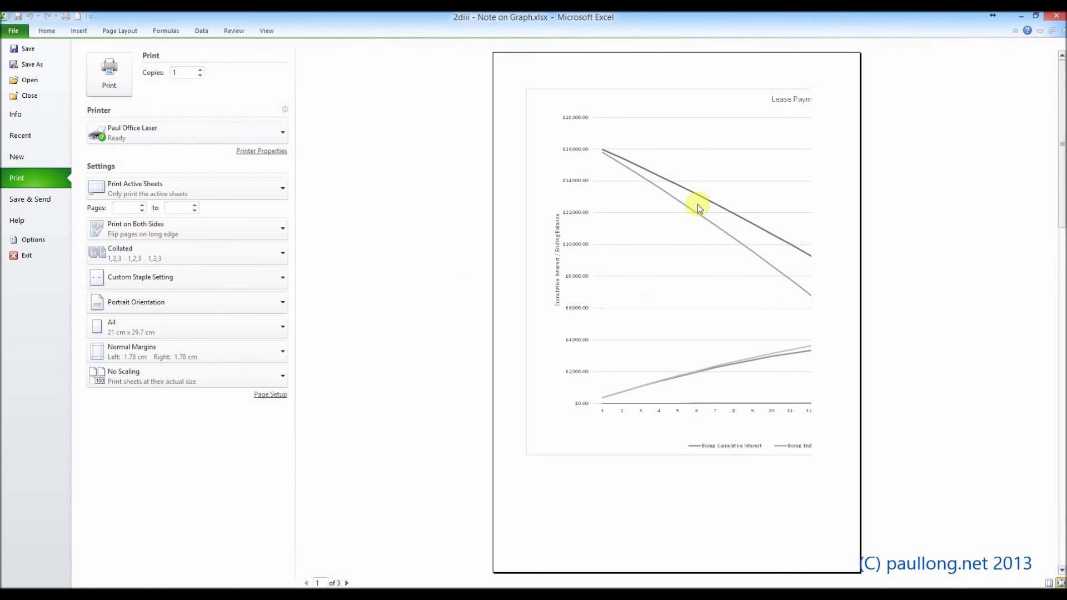
{"action": "left_click", "coordinate": [155, 314]}
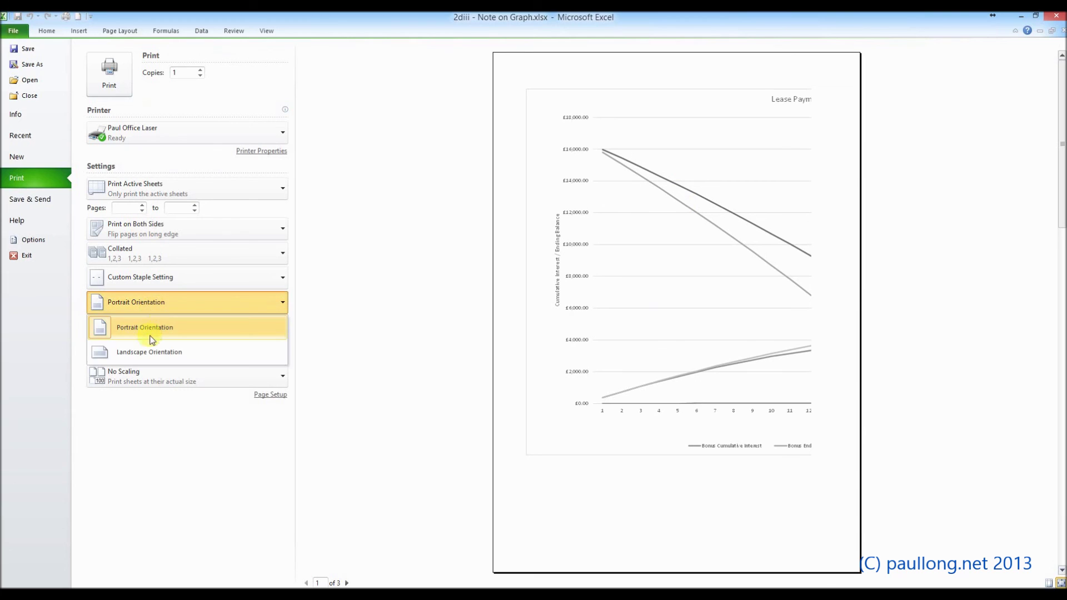
{"action": "left_click", "coordinate": [158, 354]}
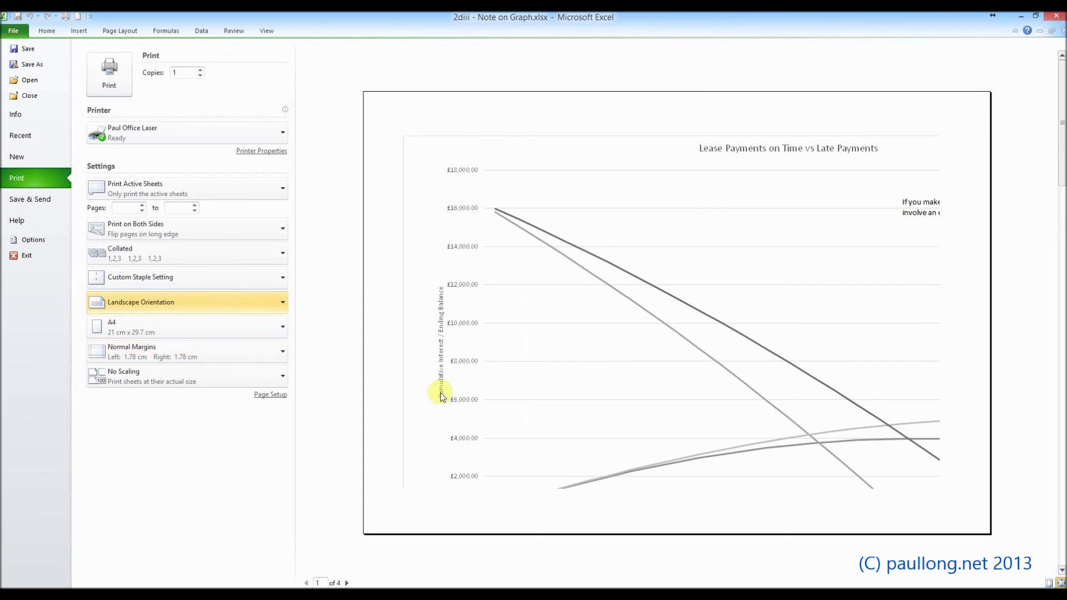
- Set the print scaling to Fit Sheet on One Page and choose the Office Colour printer
{"action": "left_click", "coordinate": [130, 376]}
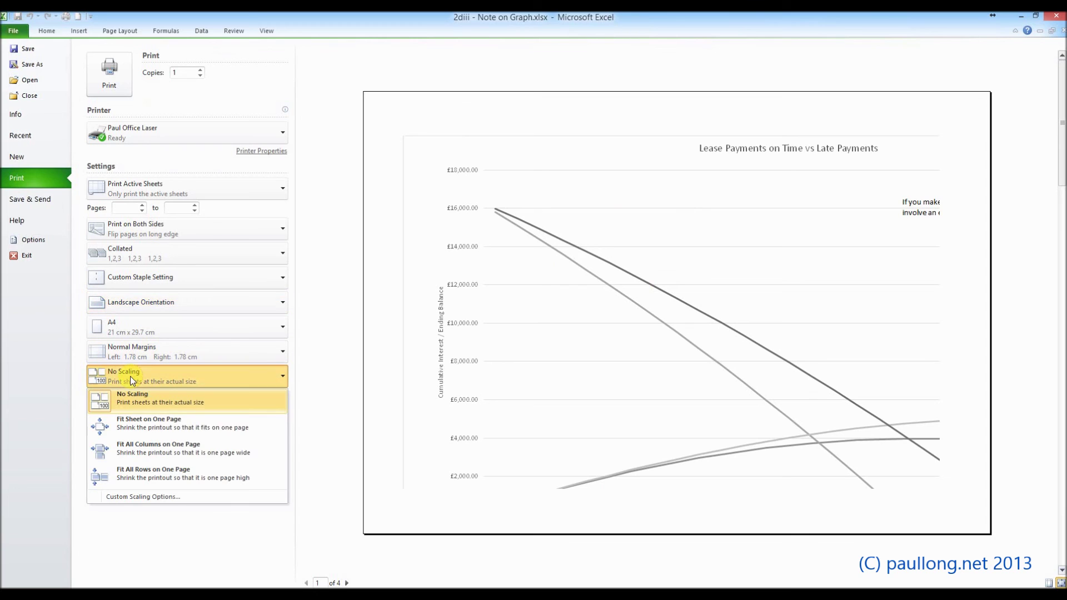
{"action": "left_click", "coordinate": [149, 428]}
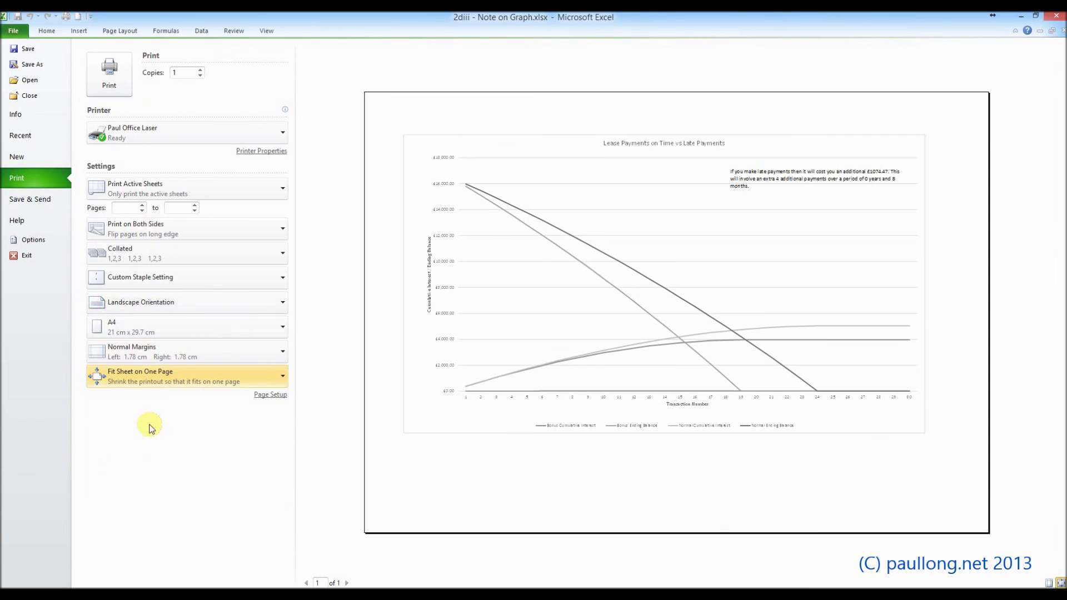
{"action": "left_click", "coordinate": [200, 132]}
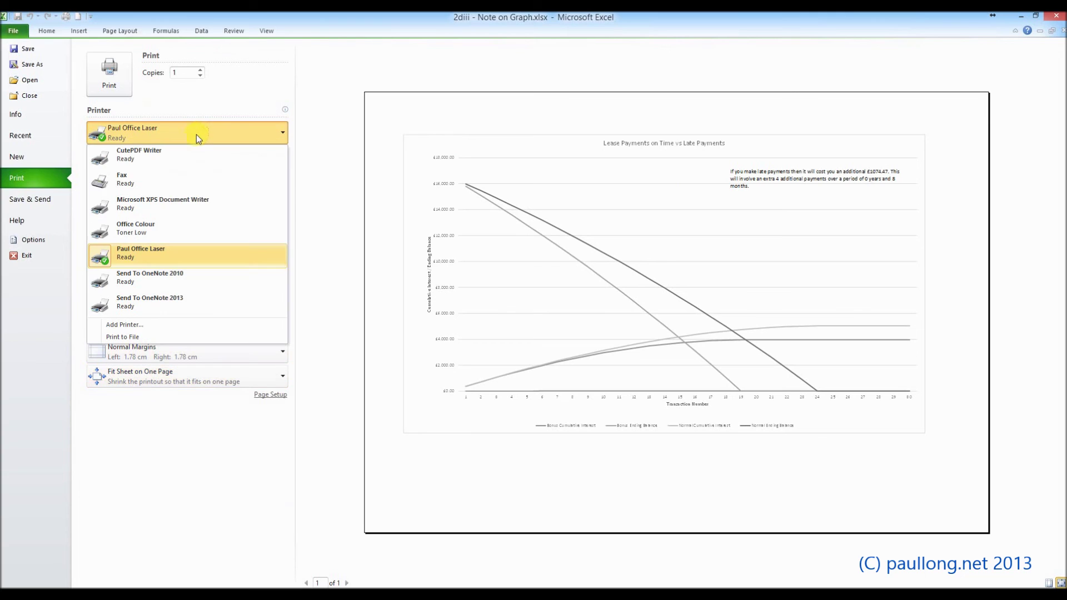
{"action": "left_click", "coordinate": [153, 238]}
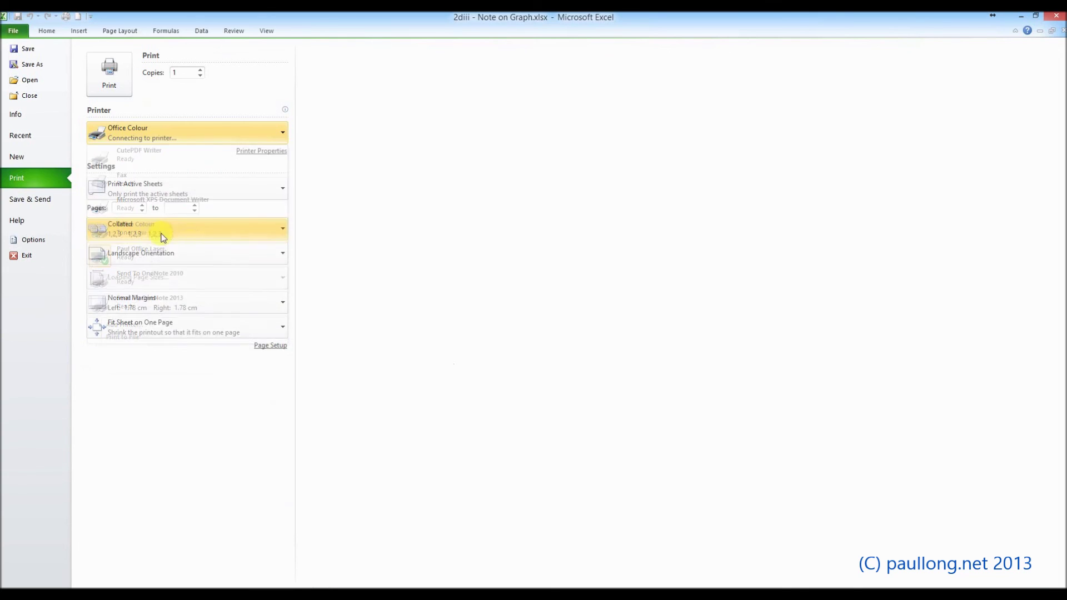